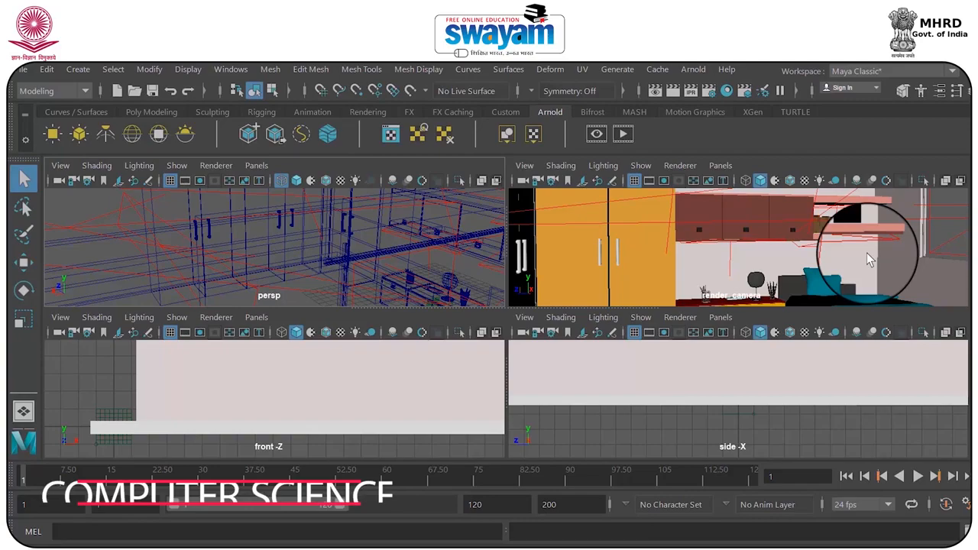
Maximize the render_camera view, light it with all scene lights and select the shade of the desk lamp
key("space")
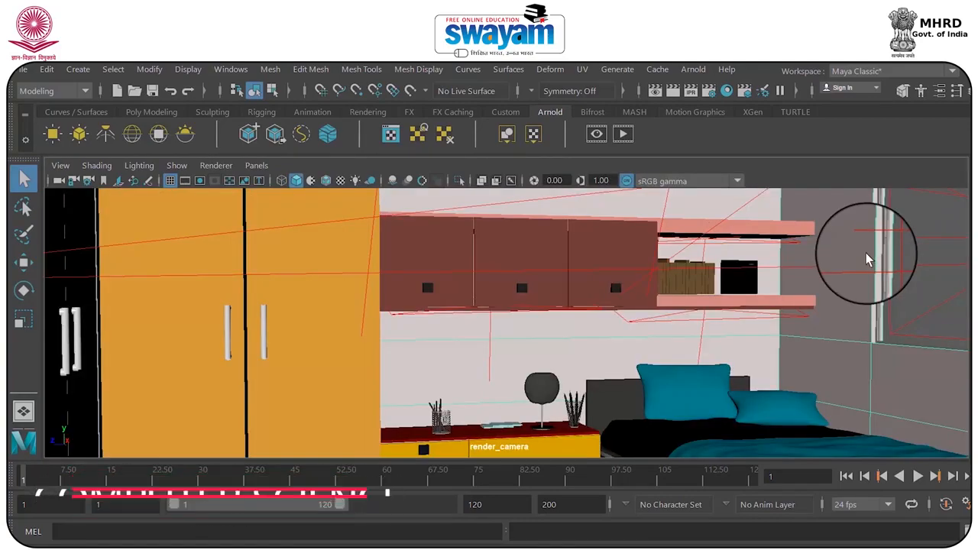
key("7")
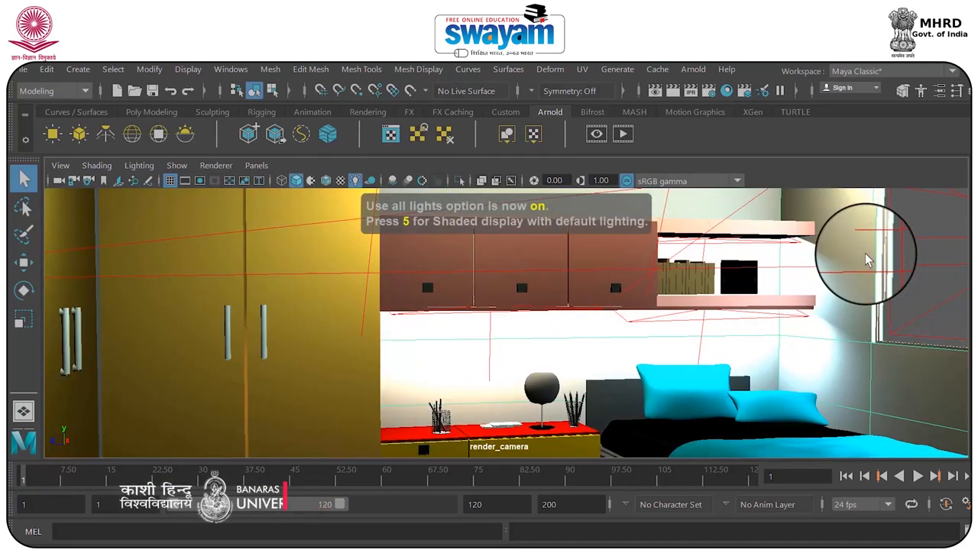
left_click(550, 390)
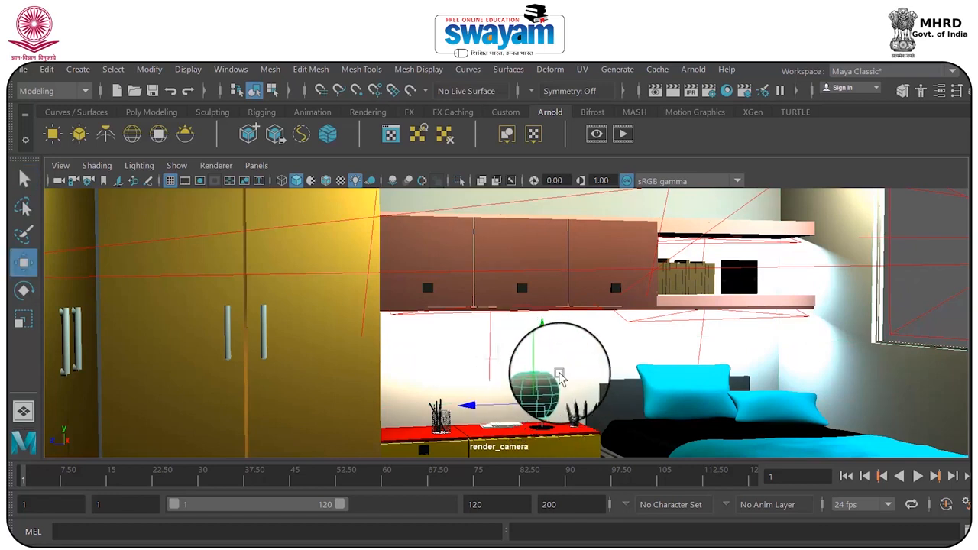
Try a test render of the bedroom with the Arnold Renderer and close the render window
left_click(672, 90)
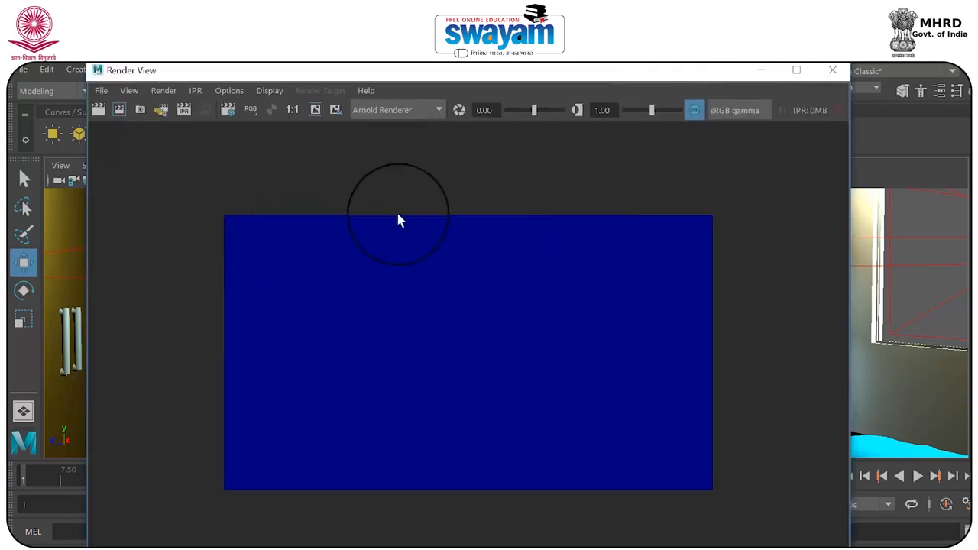
left_click(838, 76)
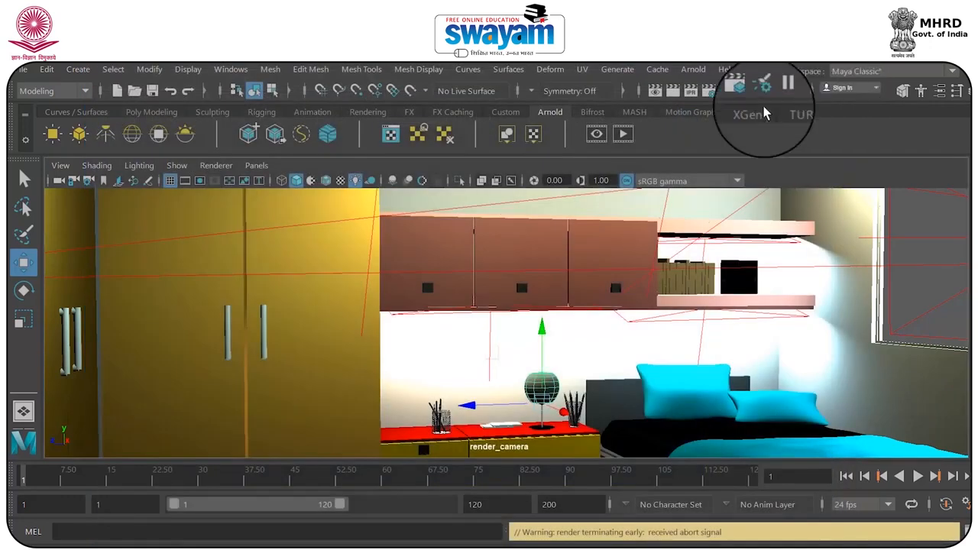
Set all six Arnold sampling values, from Camera (AA) to Volume Indirect, to 1 and render the bedroom
left_click(706, 91)
left_click_drag(690, 83, 578, 87)
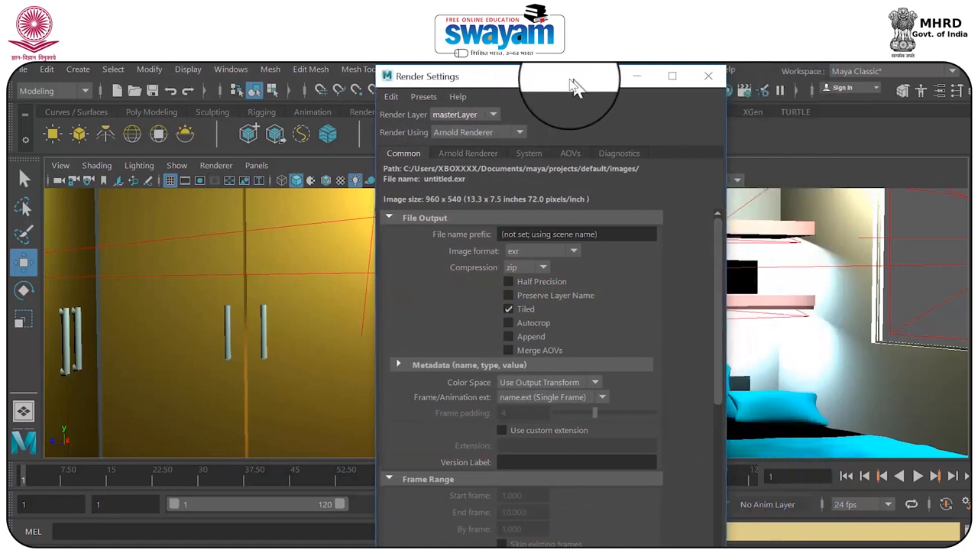
left_click(462, 155)
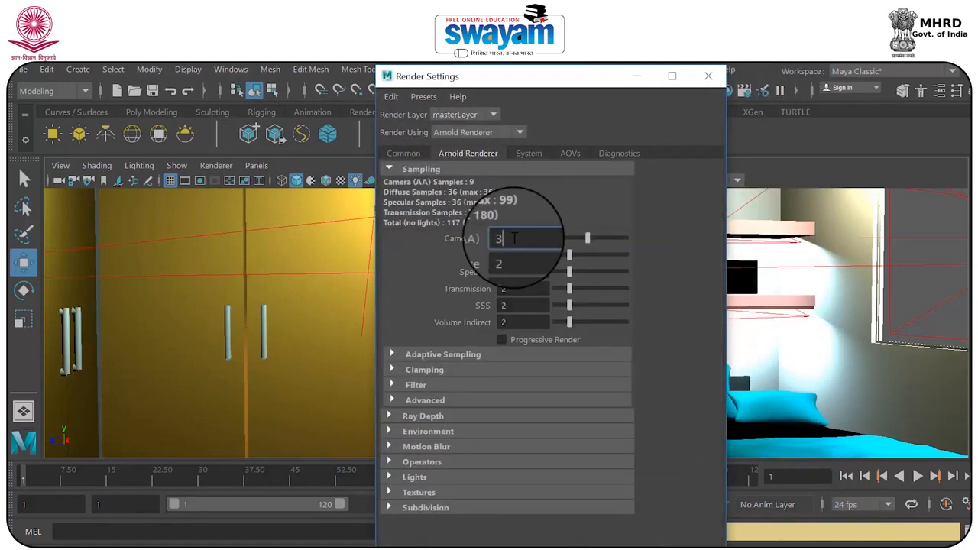
type("1")
left_click_drag(527, 260, 479, 288)
type("111")
left_click(522, 309)
type("1")
left_click_drag(520, 312, 496, 326)
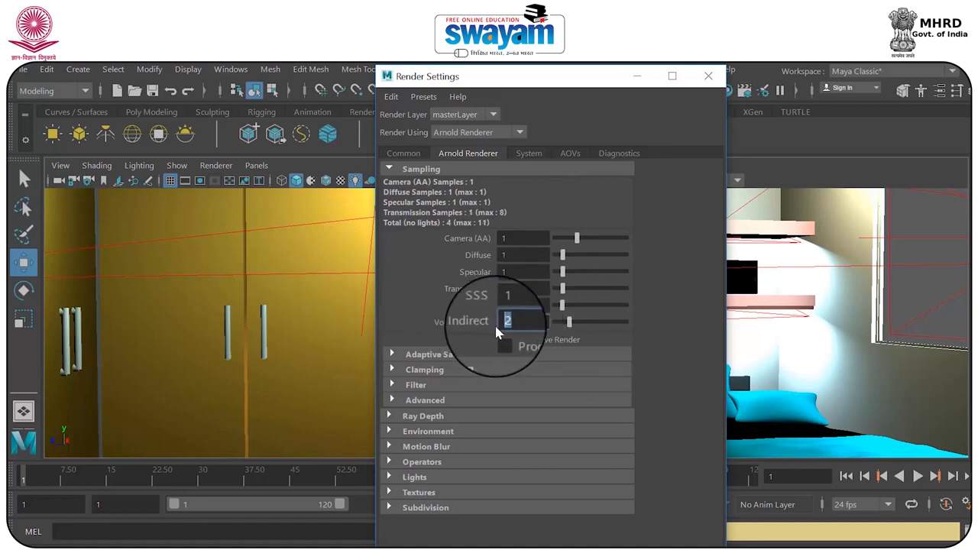
type("1")
left_click(710, 67)
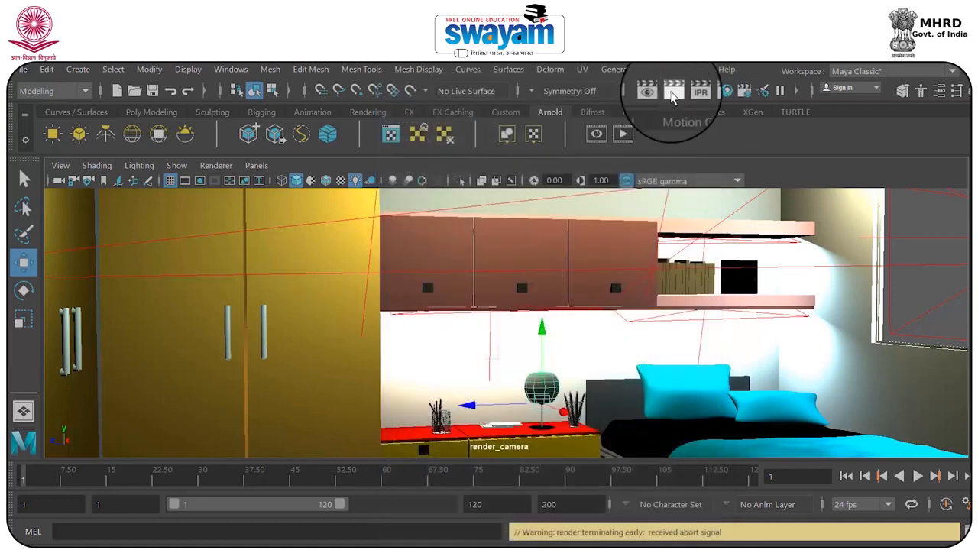
left_click(672, 89)
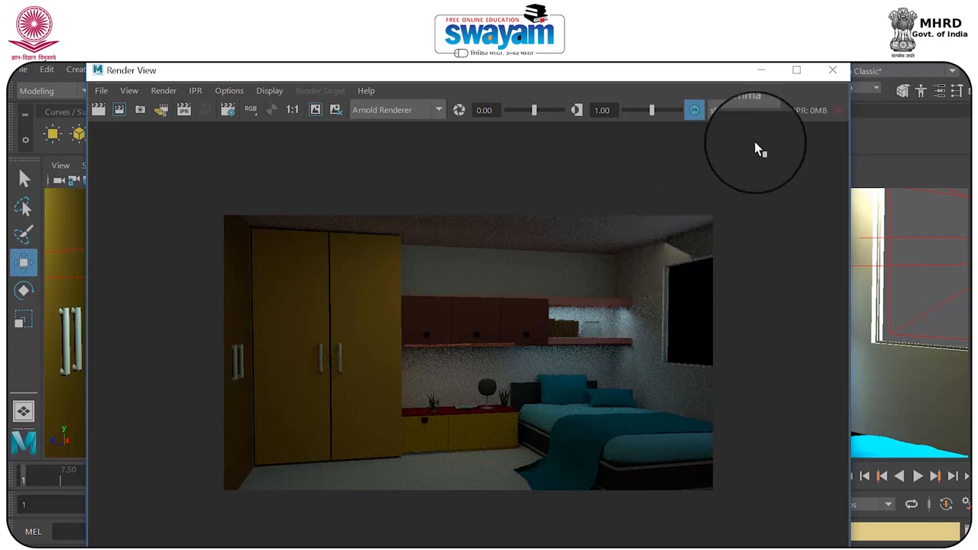
left_click(833, 72)
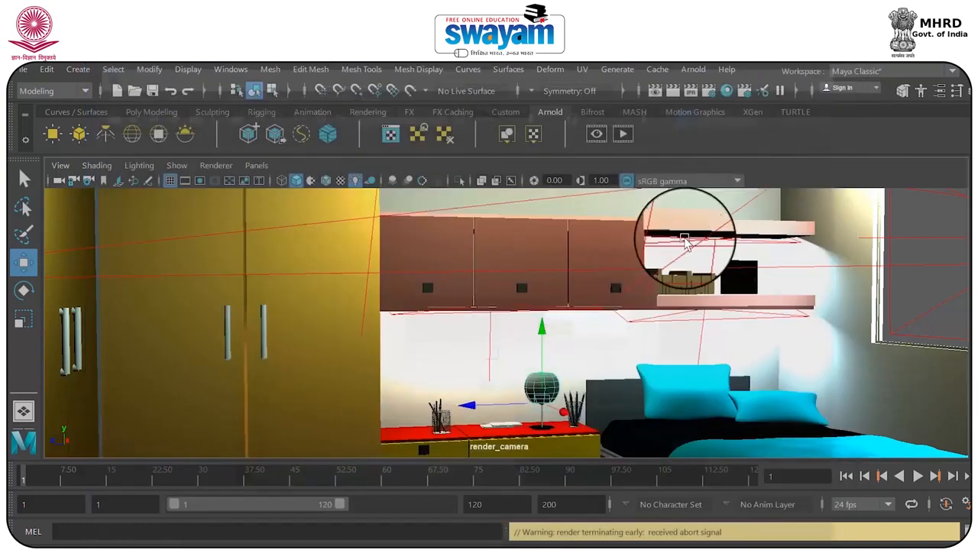
Frame the selected lampshade in the full-size perspective view and display the scene shaded with textures
key("space")
key("space")
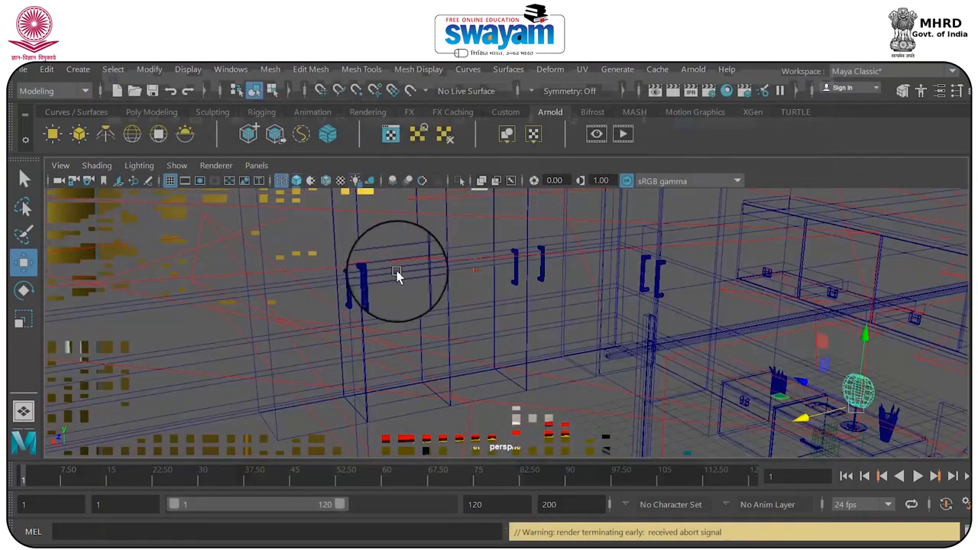
mouse_move(497, 311)
left_mouse_down("alt")
mouse_move(535, 302)
mouse_move(499, 313)
mouse_move(611, 318)
left_mouse_up("alt")
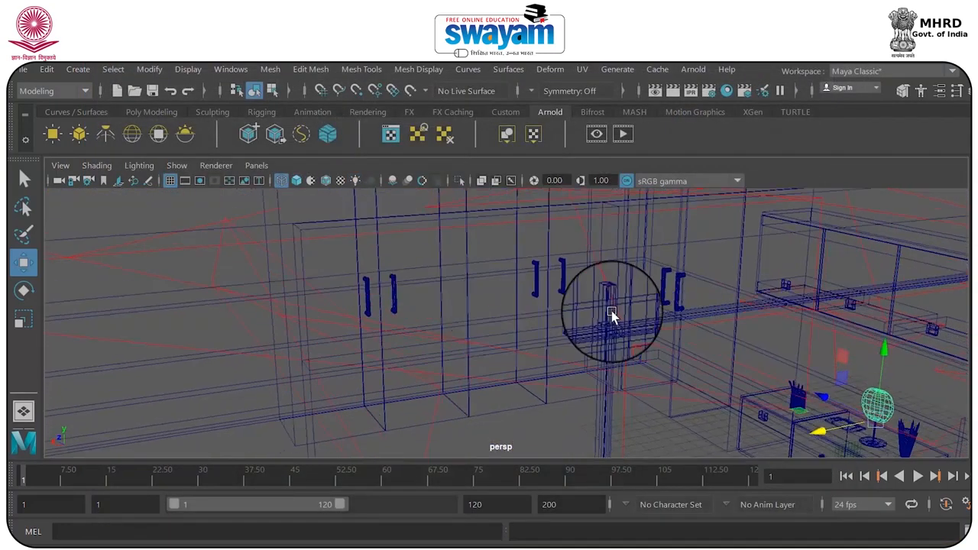
left_click_drag(500, 275, 580, 312, "alt")
key("f")
scroll(621, 297, "down", 3)
scroll(621, 298, "down", 2)
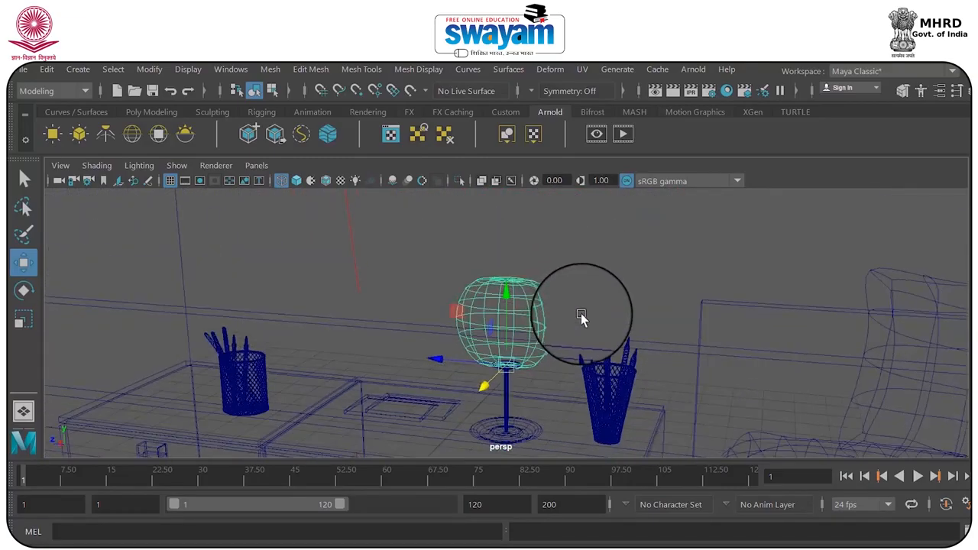
key("6")
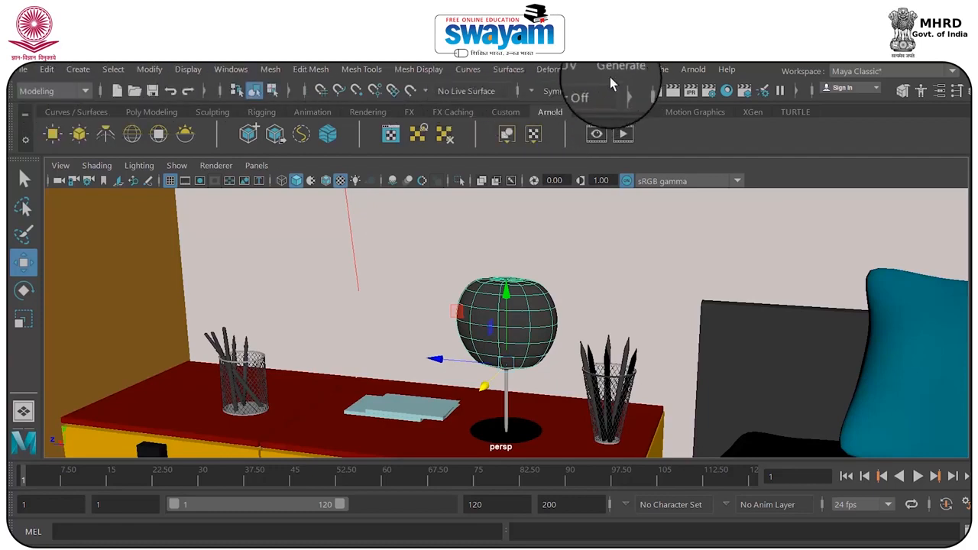
Convert the selected lampshade into an Arnold mesh light and render the bedroom
left_click(691, 70)
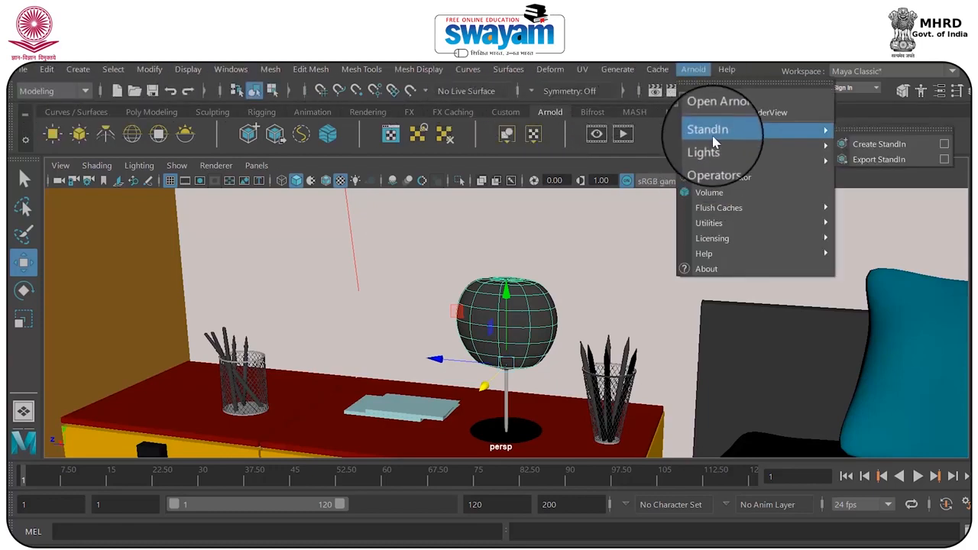
mouse_move(718, 150)
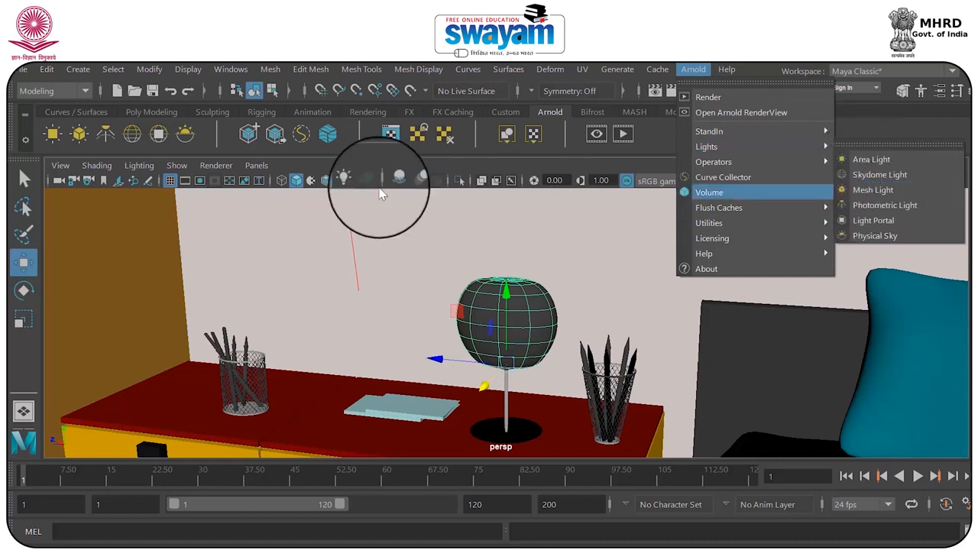
left_click(863, 126)
left_click(80, 134)
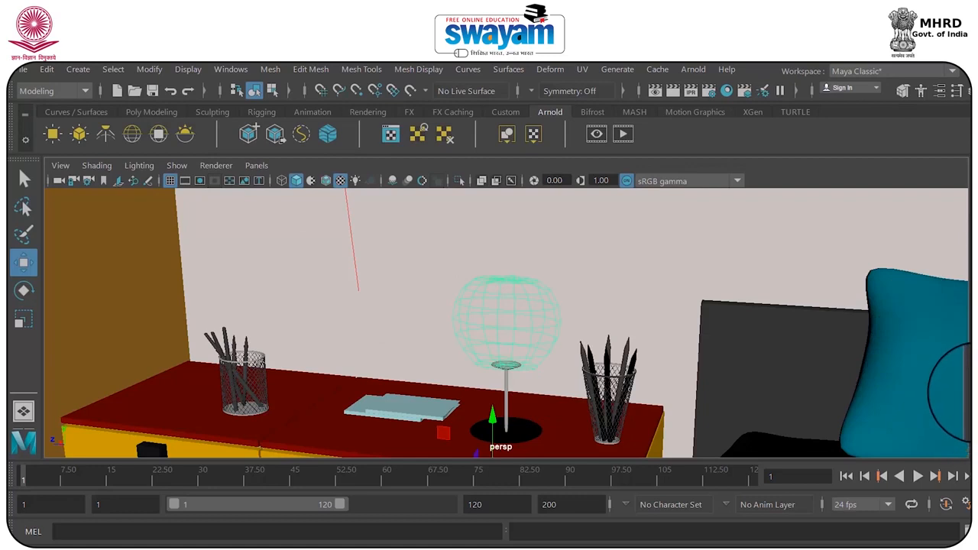
left_click(672, 91)
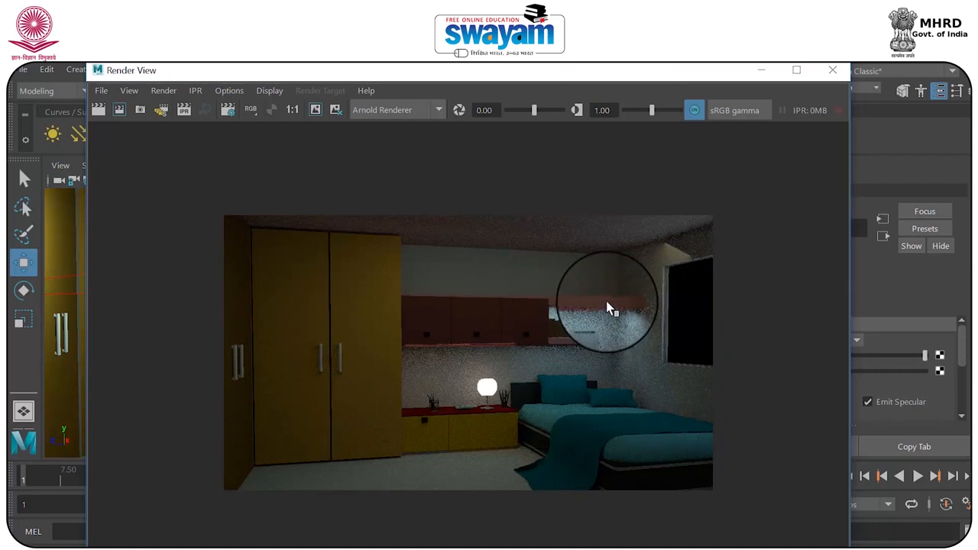
left_click(832, 69)
Show the perspective view in wireframe, clear the selection and create a polygon cube
key("space")
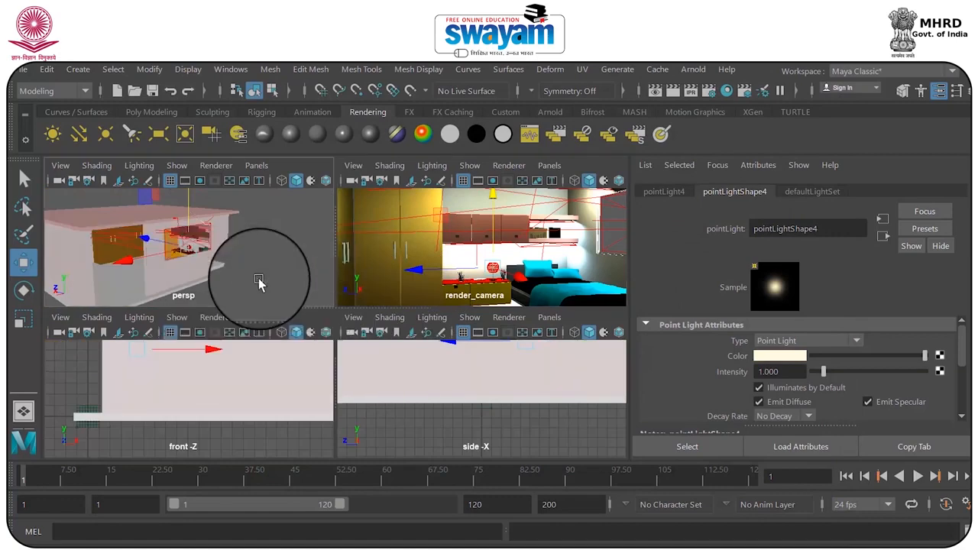
key("space")
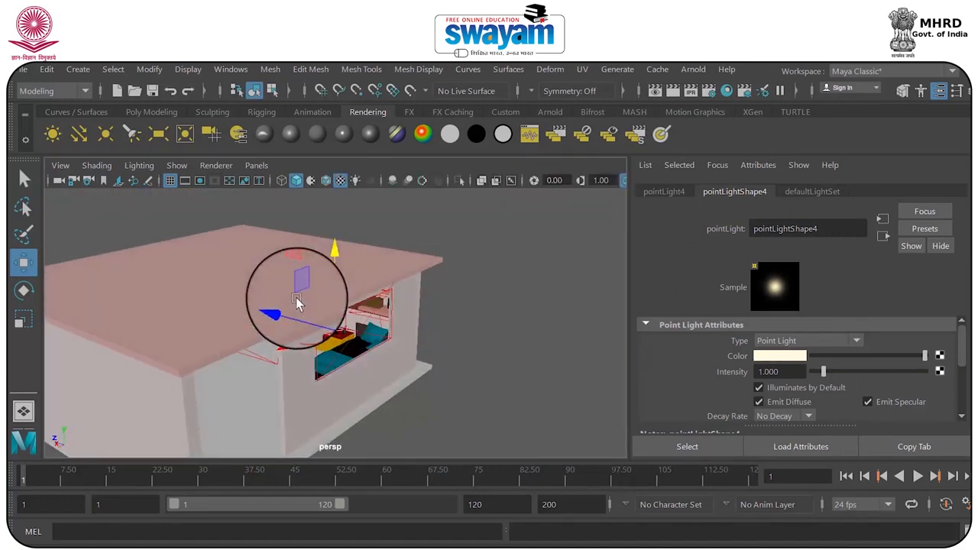
key("4")
left_click(487, 278)
left_click_drag(486, 278, 263, 241, "alt")
left_click(151, 112)
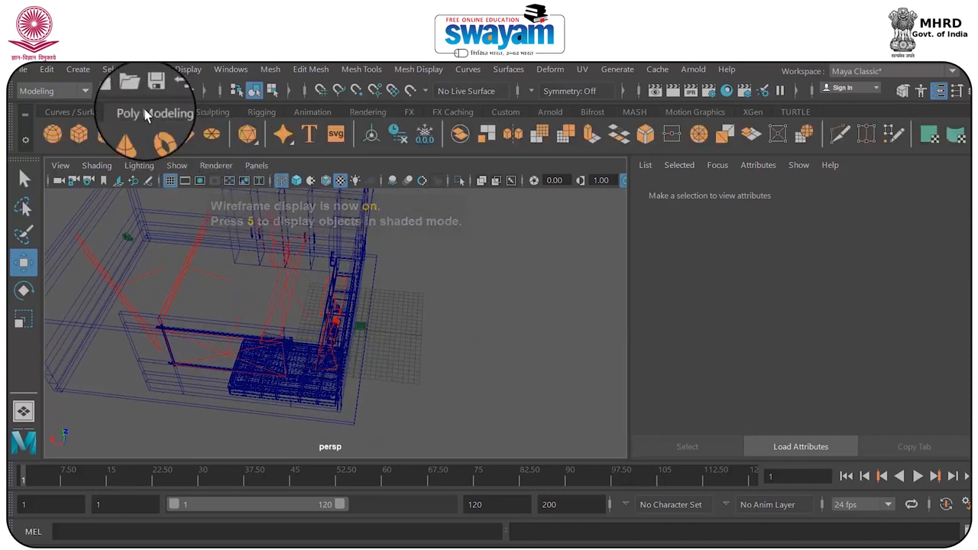
left_click(79, 135)
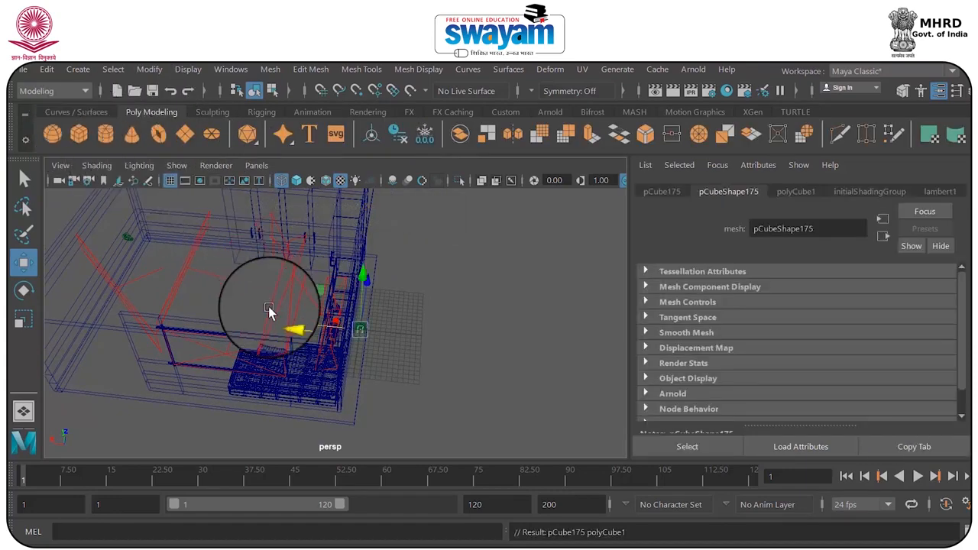
Frame the new cube and scale it into a bar
left_click_drag(386, 356, 439, 371, "alt")
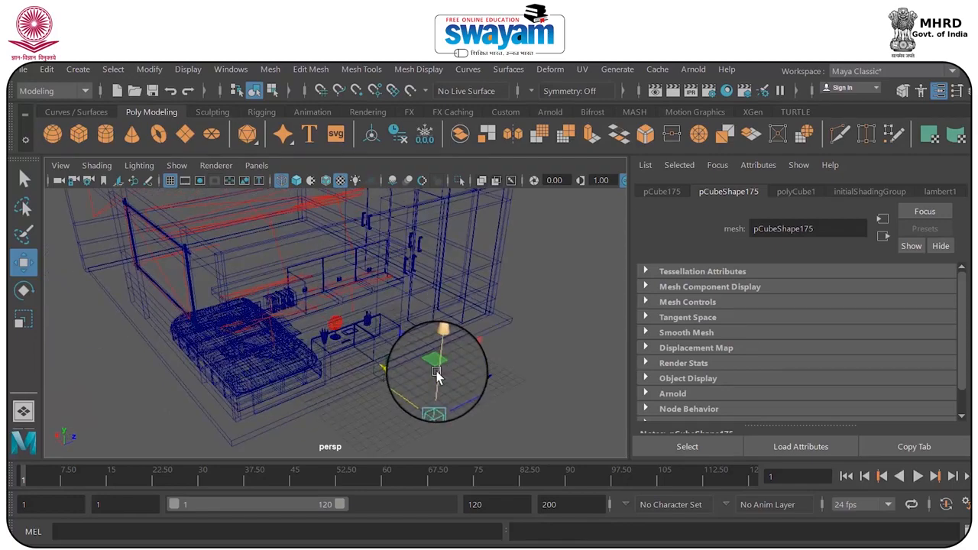
key("f")
scroll(417, 367, "down", 5)
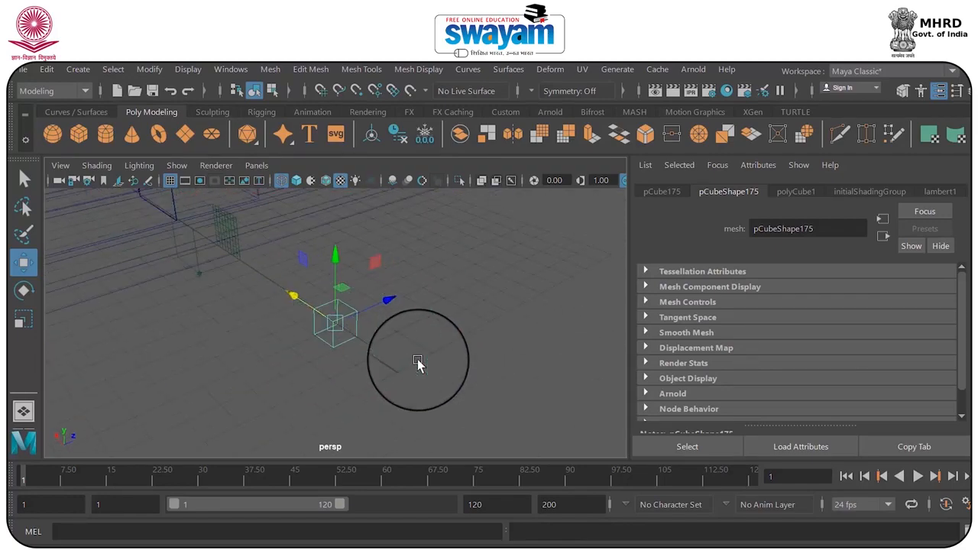
scroll(418, 361, "down", 2)
key("r")
left_click_drag(378, 301, 348, 321)
left_click_drag(275, 311, 314, 321)
left_click_drag(329, 346, 336, 294, "alt")
Move the bar to the open wall shelves above the bed
key("w")
left_click_drag(322, 329, 357, 314, "alt")
left_click_drag(336, 272, 388, 223)
key("f")
left_click_drag(432, 277, 450, 305, "alt")
Refine the bar's size and fit it along the underside of the upper wall shelf, undoing the last shift
key("r")
left_click_drag(384, 321, 309, 326)
key("w")
key("e")
key("r")
key("w")
left_click_drag(329, 255, 301, 273)
left_click_drag(404, 268, 412, 272)
key("ctrl+z")
Save the scene as int_004 on the Desktop in Maya Binary format
left_click(22, 69)
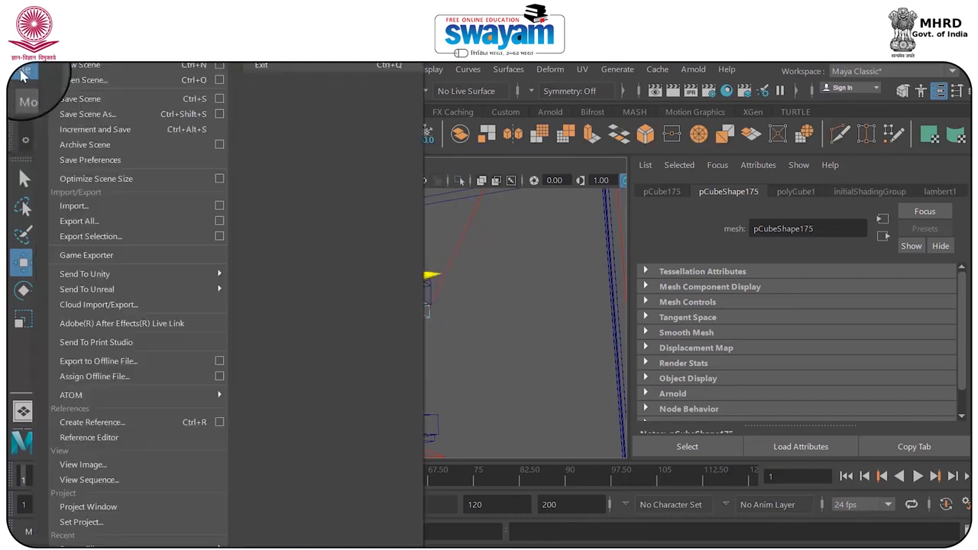
left_click(84, 114)
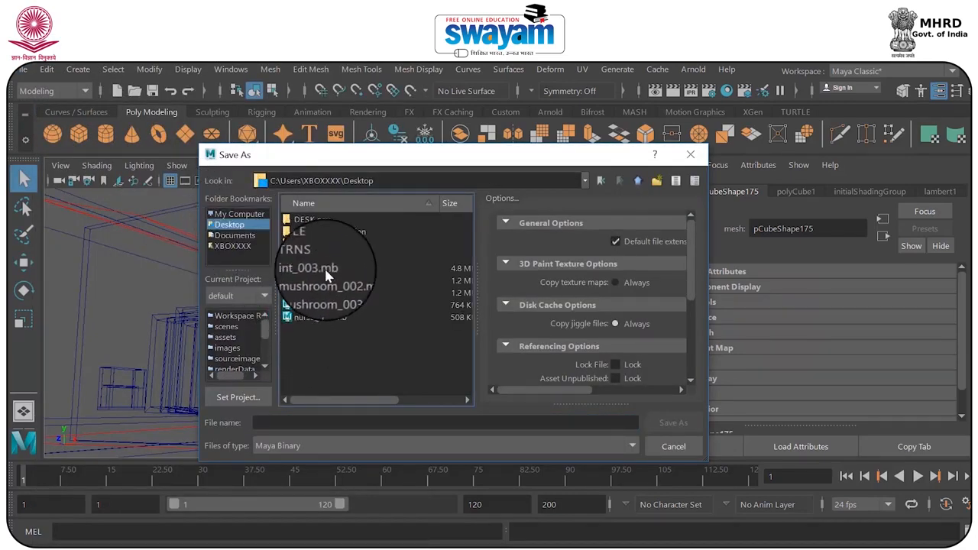
left_click(313, 268)
left_click(306, 423)
key("BackSpace")
key("BackSpace")
key("BackSpace")
key("BackSpace")
key("BackSpace")
key("BackSpace")
key("BackSpace")
key("BackSpace")
key("BackSpace")
key("BackSpace")
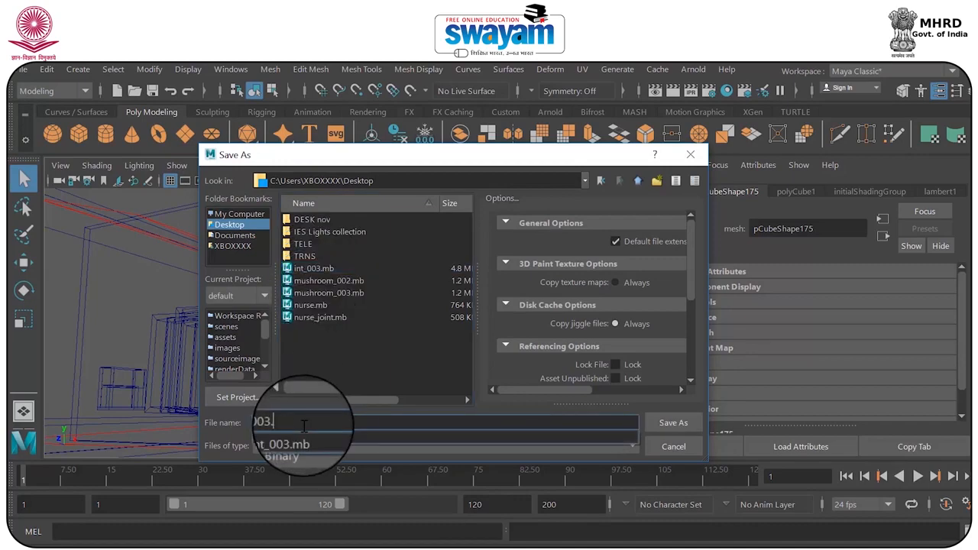
type("int_004")
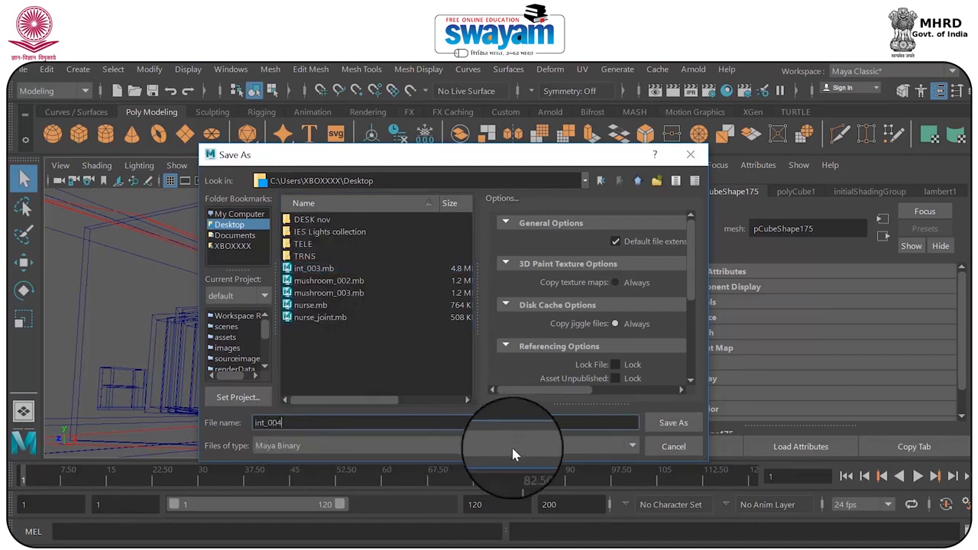
left_click(666, 420)
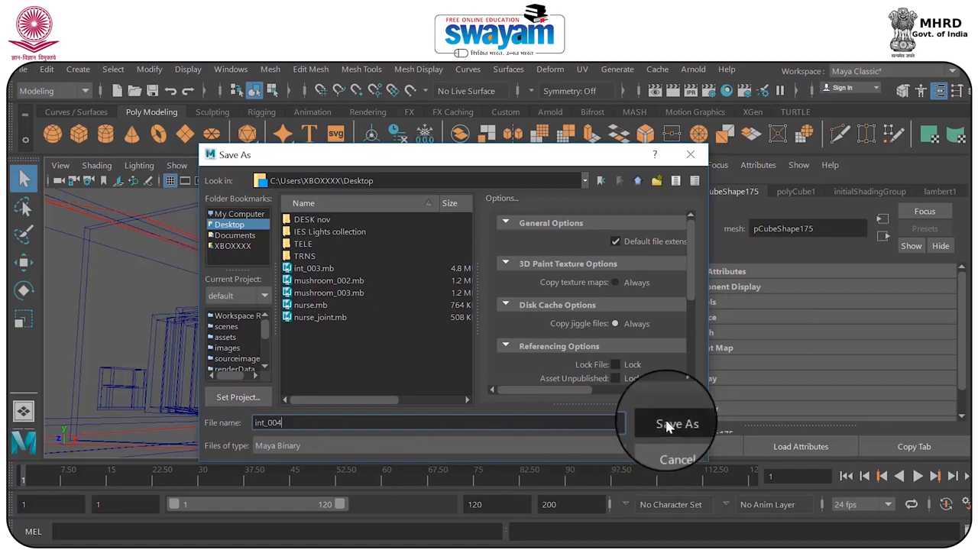
Check the bar's placement under the upper shelf in the render_camera view and the textured perspective view
left_click(464, 327)
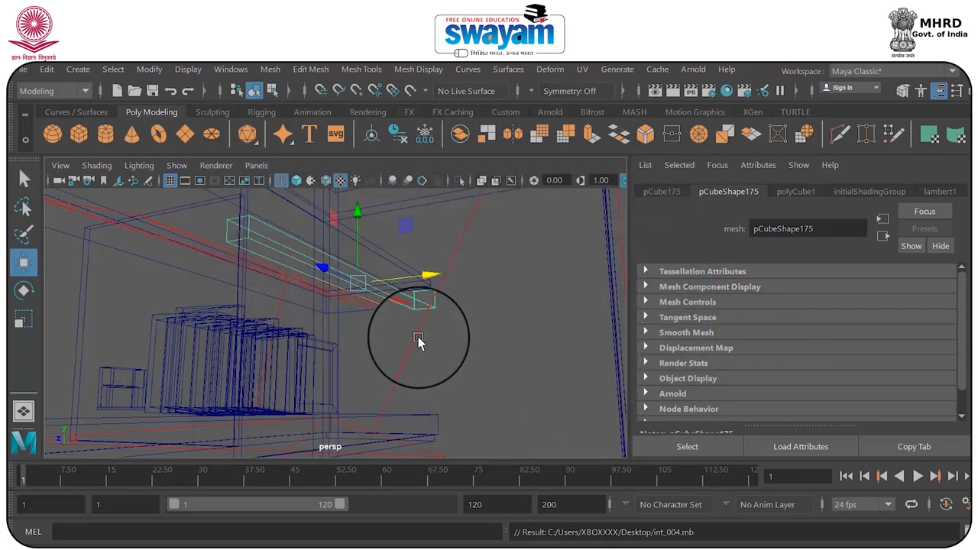
key("space")
key("space")
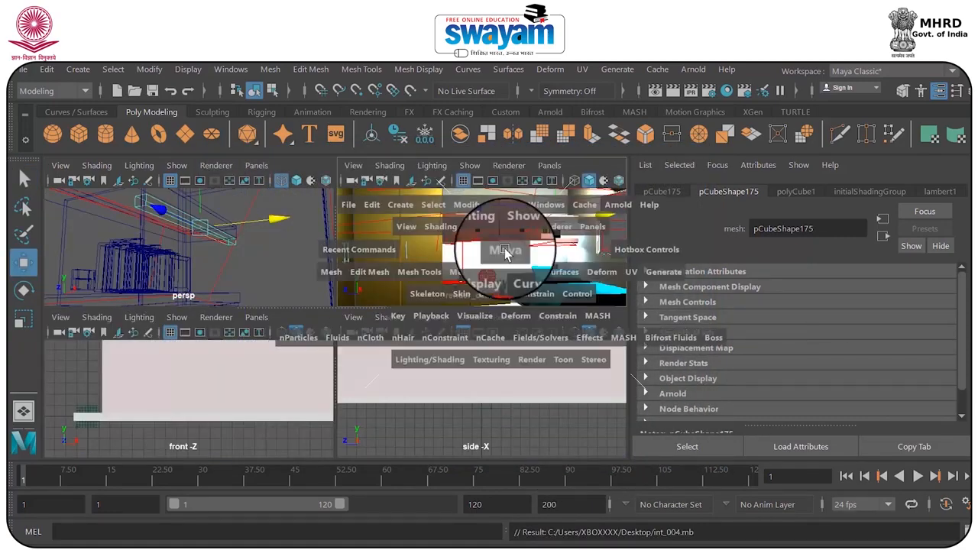
key("space")
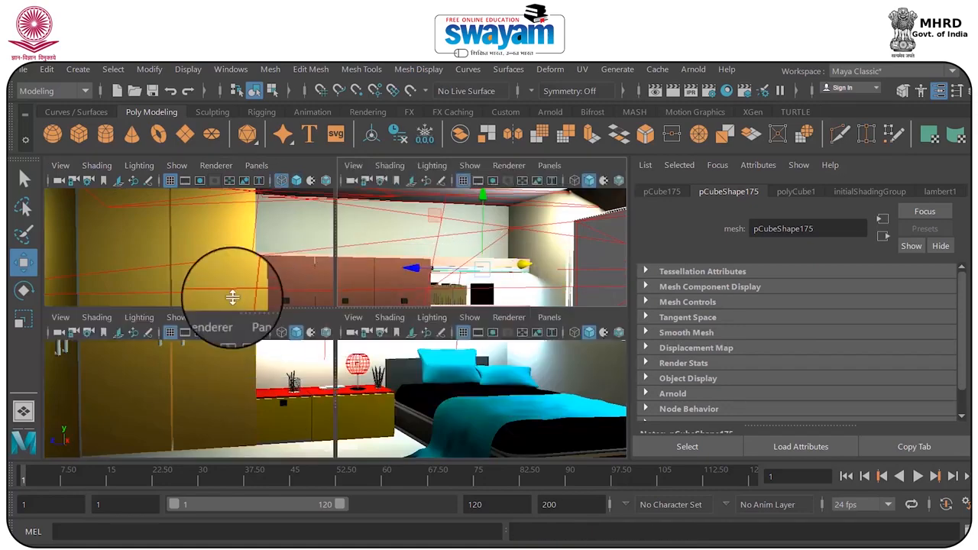
key("space")
mouse_move(440, 316)
left_mouse_down("alt")
mouse_move(402, 322)
mouse_move(420, 322)
mouse_move(364, 293)
left_mouse_up("alt")
key("6")
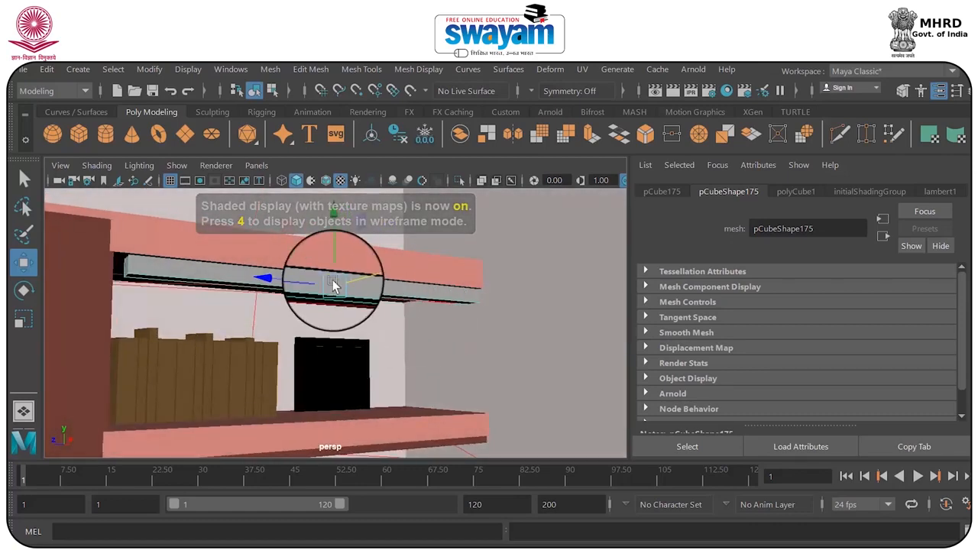
Convert the bar under the upper wall shelf into an Arnold mesh light and give it a pale cyan color
left_click(563, 113)
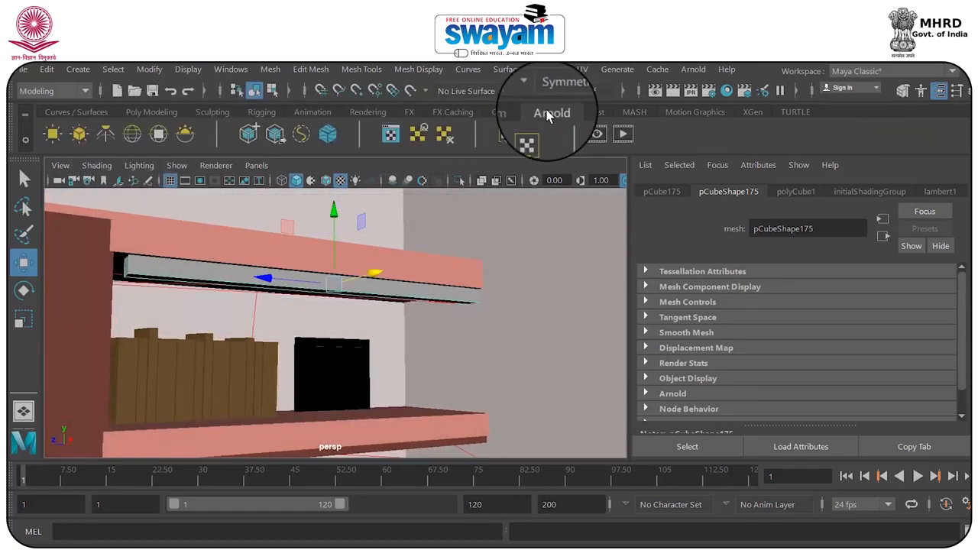
left_click(80, 136)
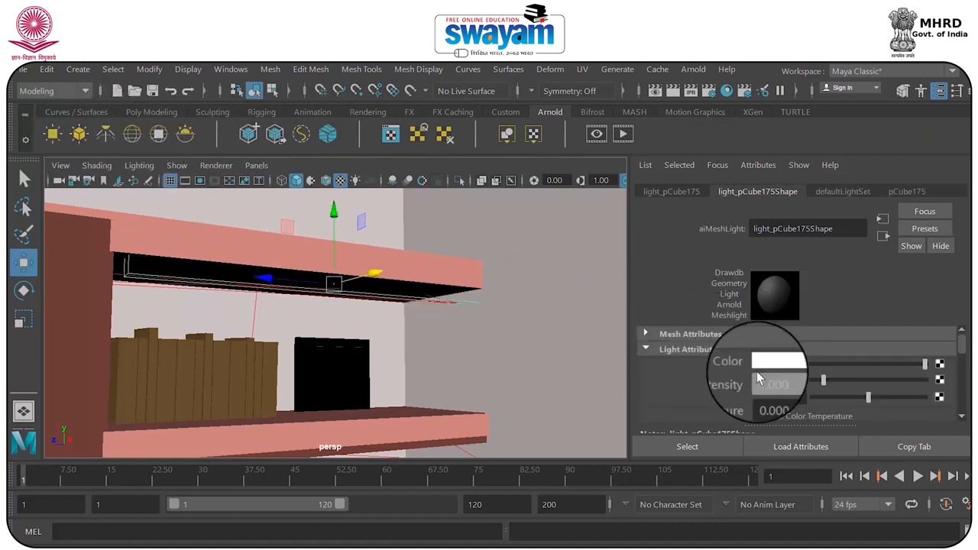
left_click(779, 365)
left_click(783, 403)
left_click(785, 422)
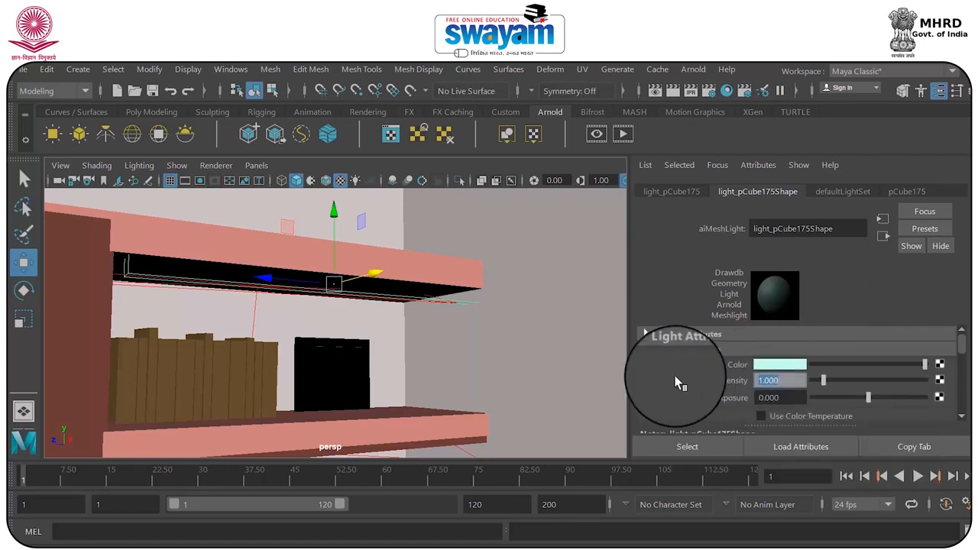
Set the shelf mesh light's intensity to 12 and turn on Light Visible
type("15")
key("Return")
scroll(964, 388, "down", 3)
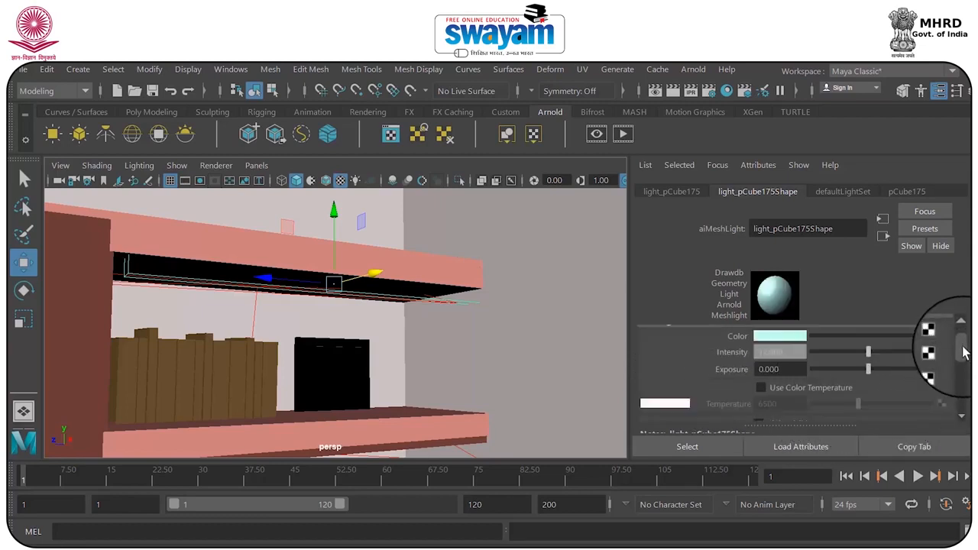
left_click(776, 339)
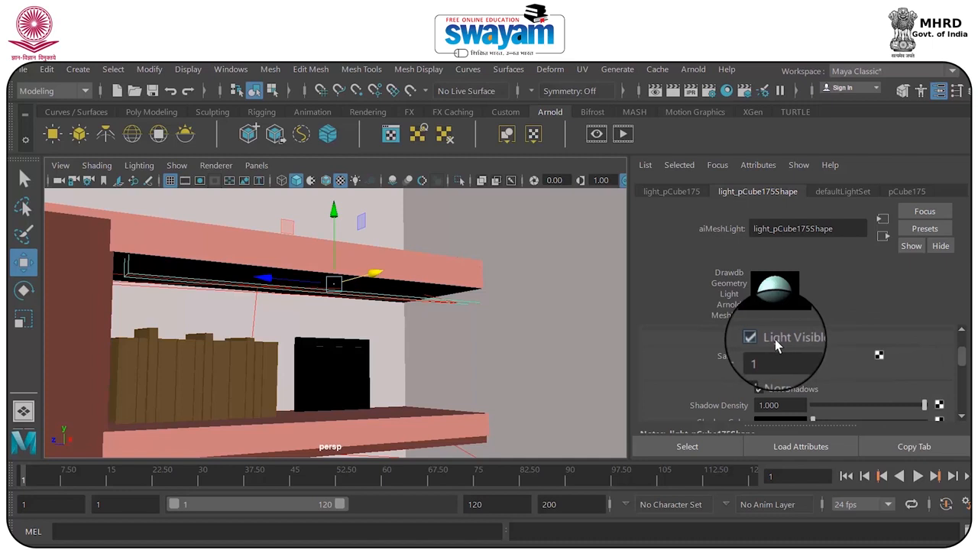
Test-render the render_camera view and check the glow of the new light under the wall shelf
key("space")
key("space")
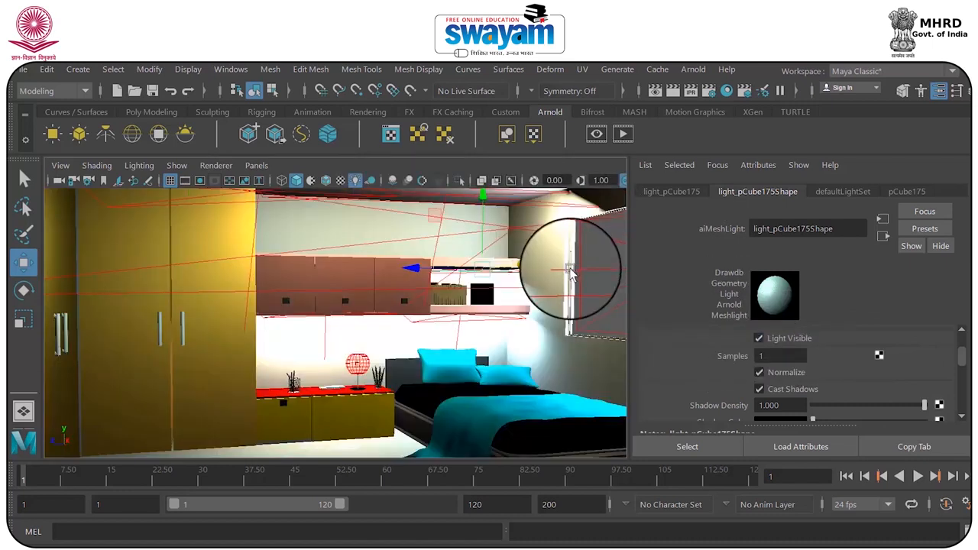
left_click(656, 92)
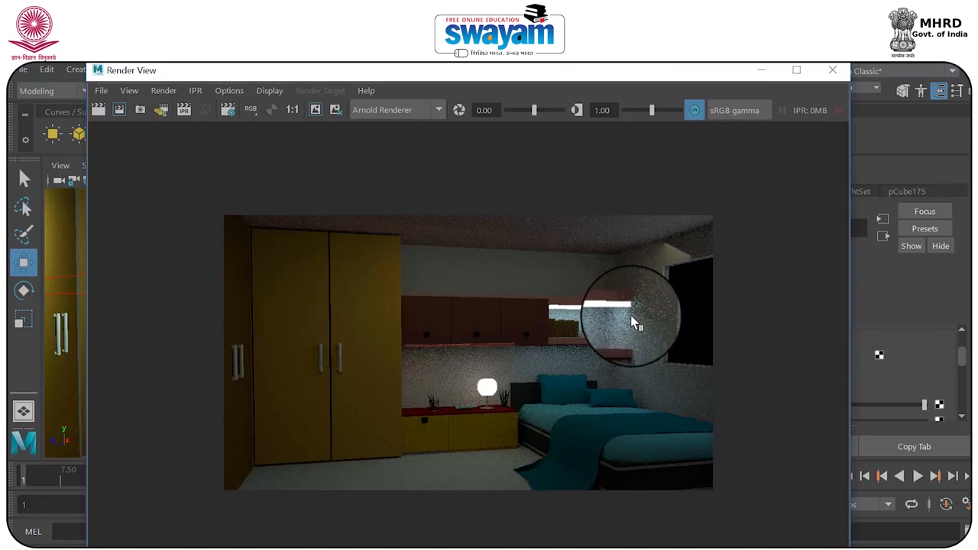
left_click(832, 70)
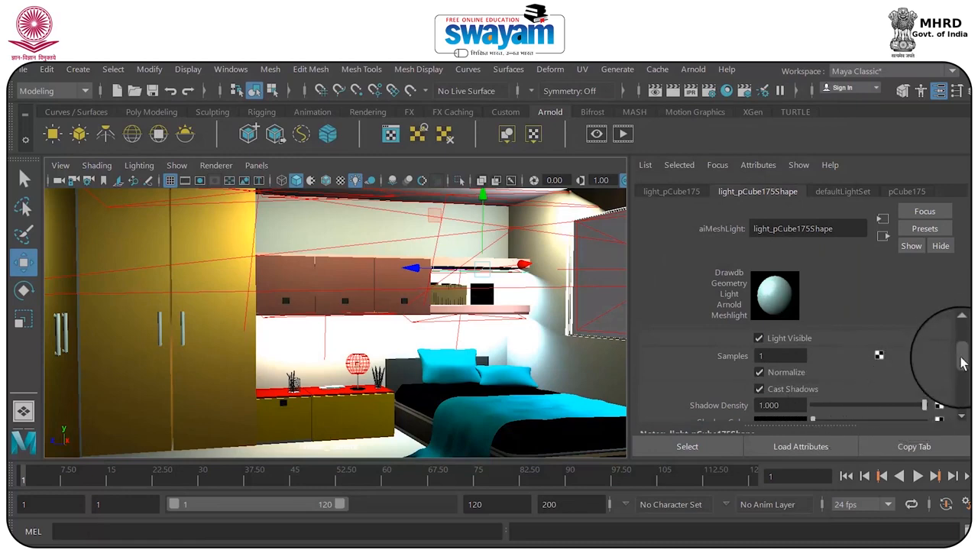
Set the shelf mesh light's intensity to 25, and resize and shift it along the underside of the upper shelf
left_click_drag(960, 357, 961, 331)
left_click_drag(784, 382, 686, 373)
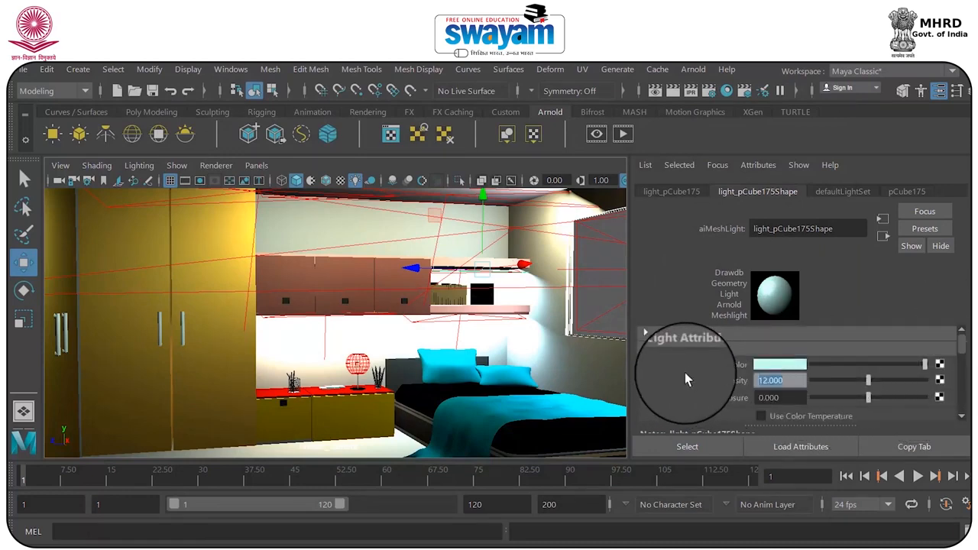
key("space")
key("space")
left_click_drag(286, 292, 253, 289, "alt")
key("t")
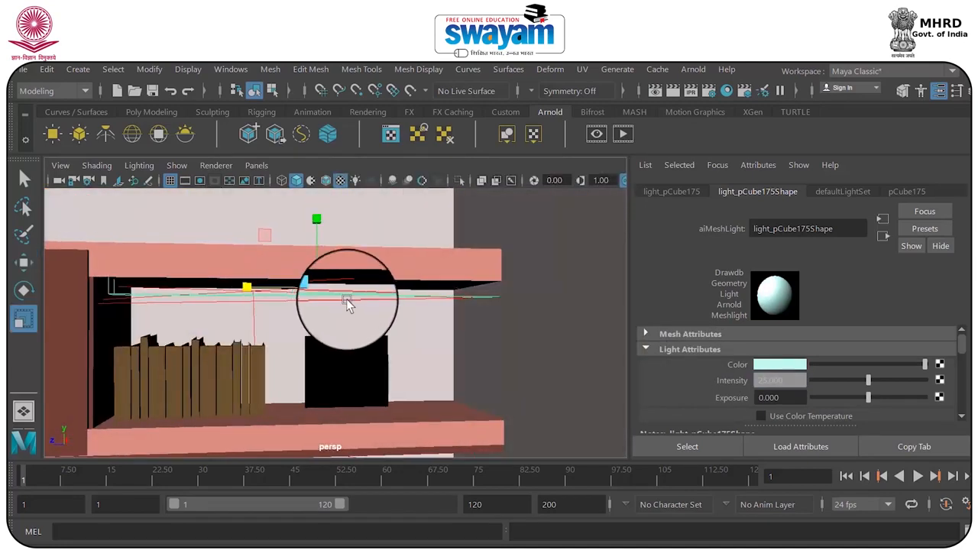
key("w")
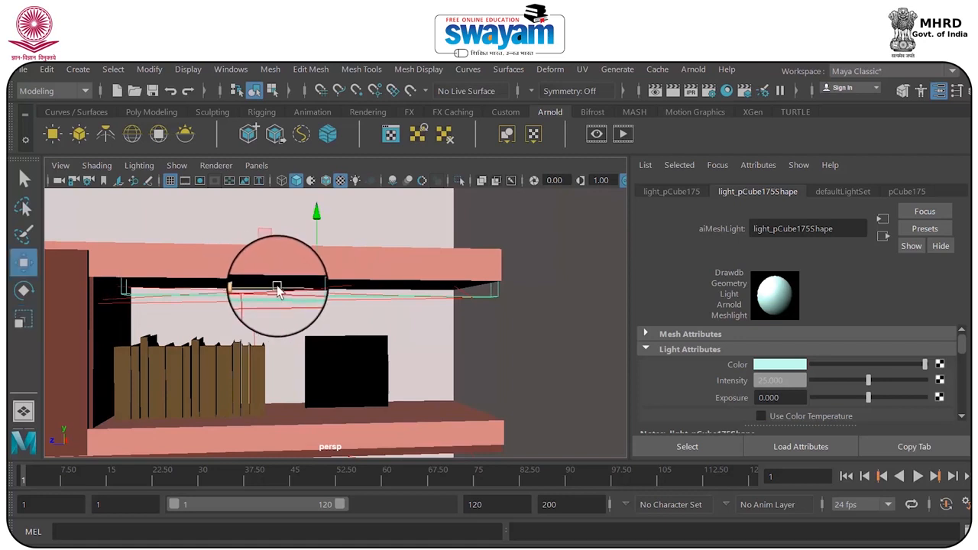
left_click_drag(270, 287, 268, 287)
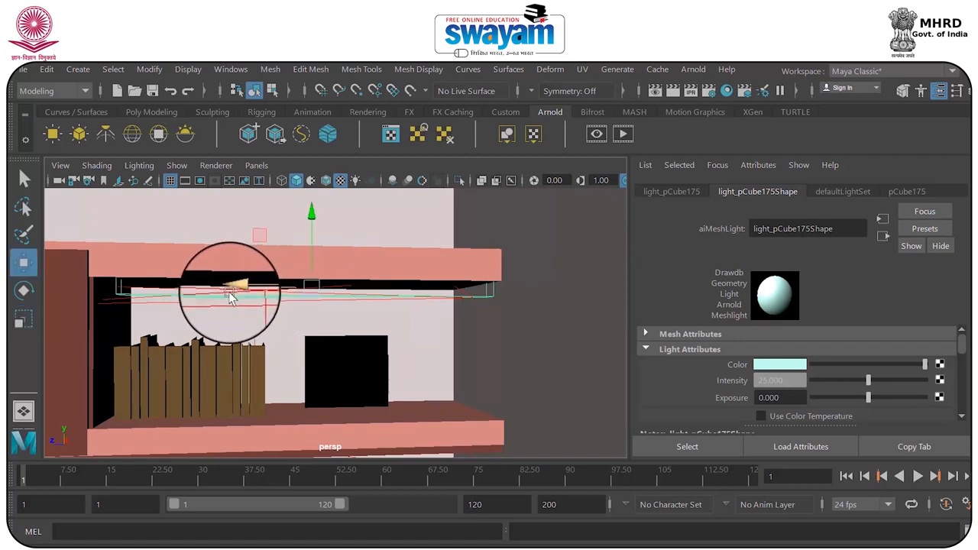
key("w")
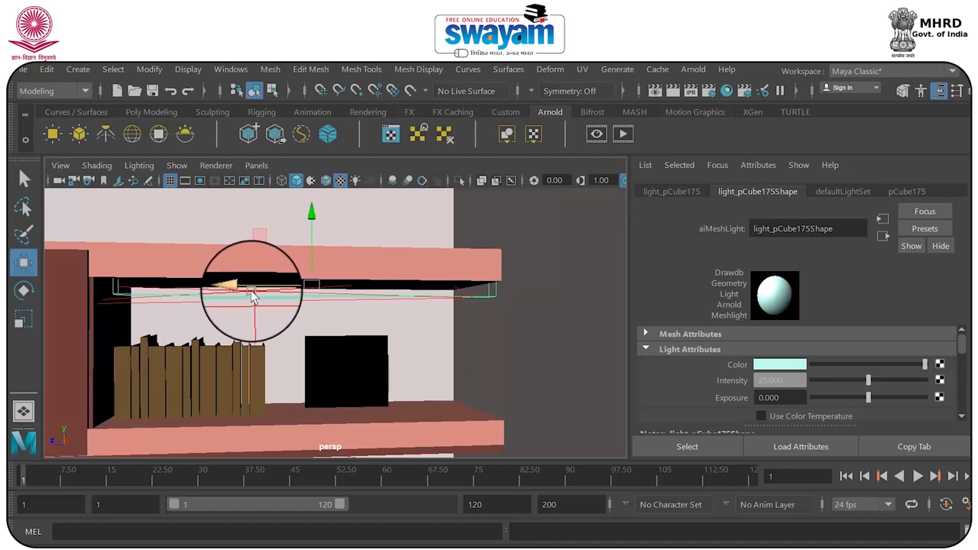
Fine-tune the mesh light's scale against the upper shelf and return to the render_camera view
left_click_drag(241, 294, 335, 220, "alt")
key("r")
left_click_drag(333, 212, 359, 291)
key("w")
key("space")
key("space")
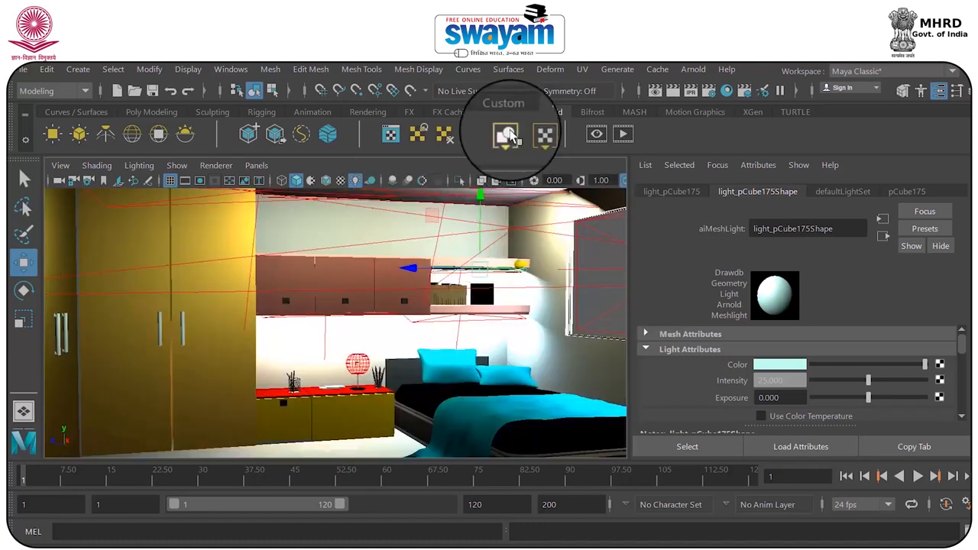
Save the scene and render the camera view to examine the shelf lighting up close
key("ctrl+s")
left_click(484, 324)
left_click(672, 92)
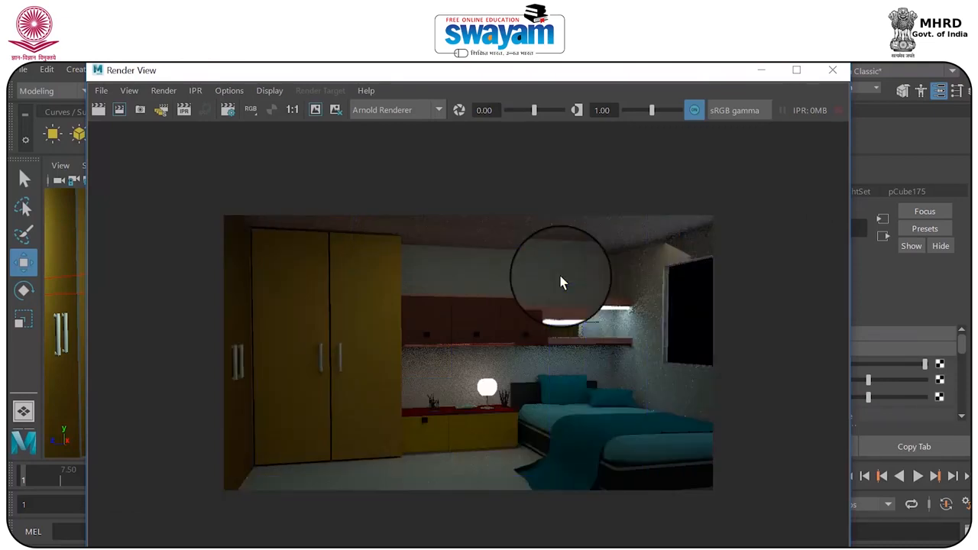
scroll(637, 313, "up", 5)
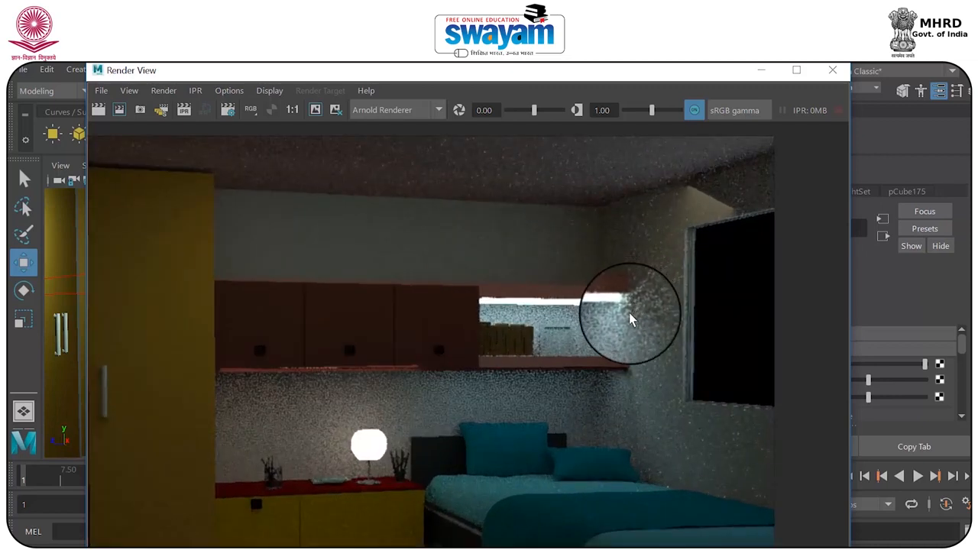
scroll(629, 319, "down", 2)
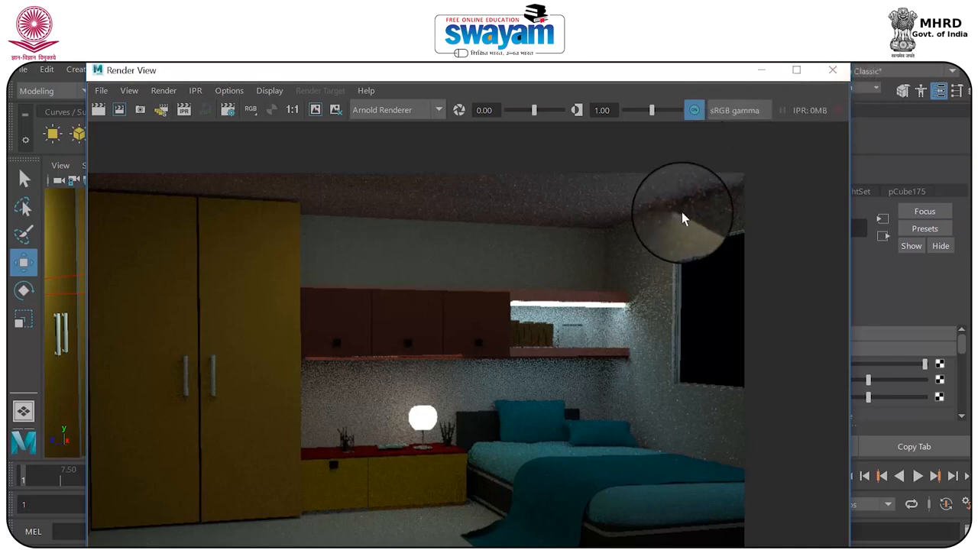
left_click(831, 70)
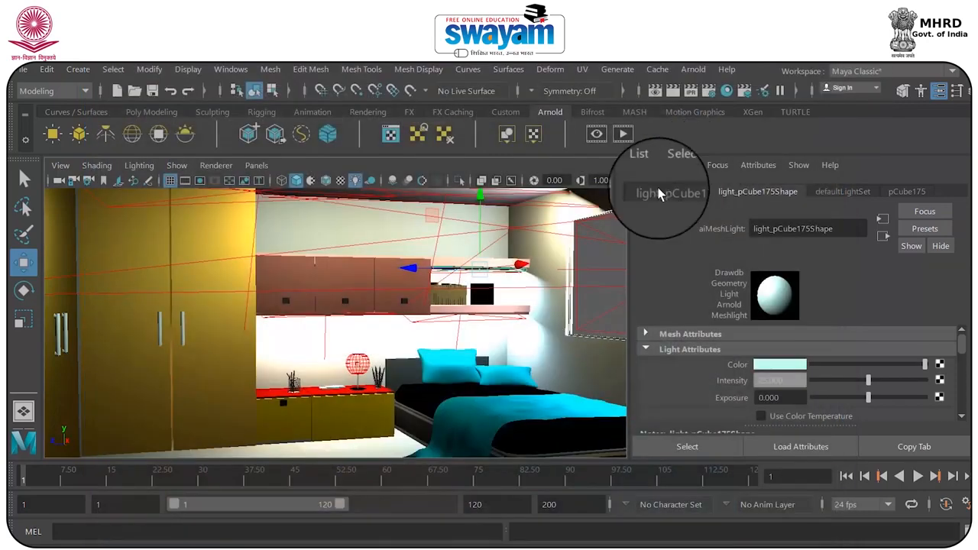
Assign a new aiStandardSurface material to the inner front face of the black picture frame on the lower shelf
left_click(487, 300)
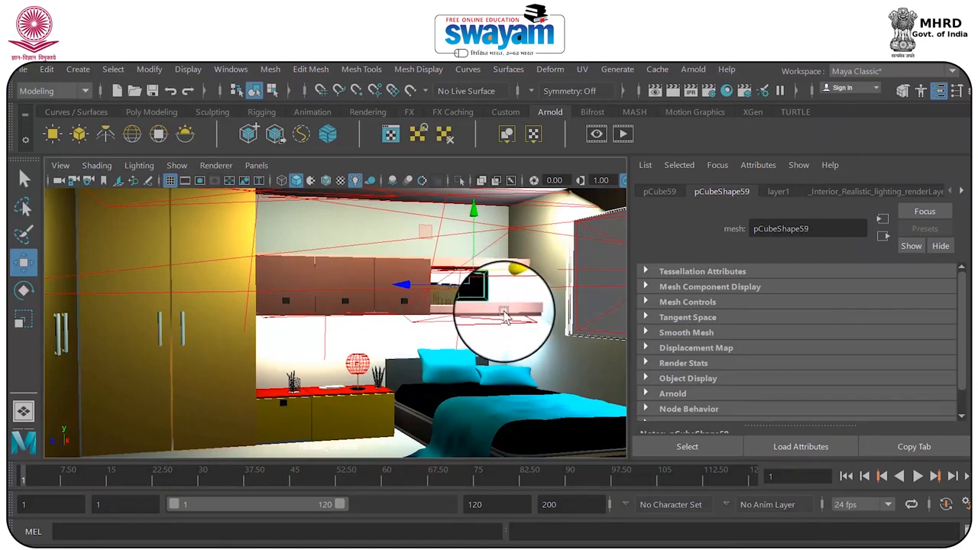
key("space")
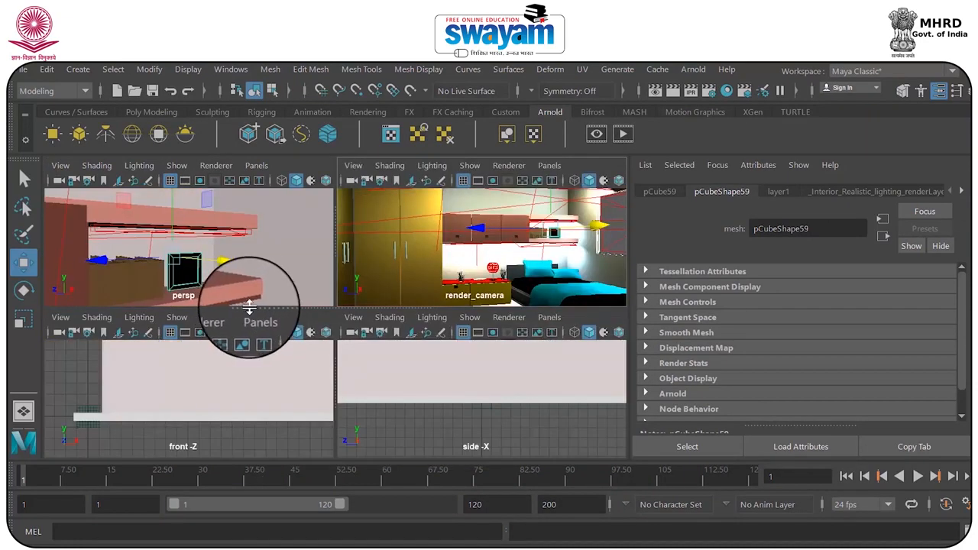
key("space")
scroll(325, 329, "up", 5)
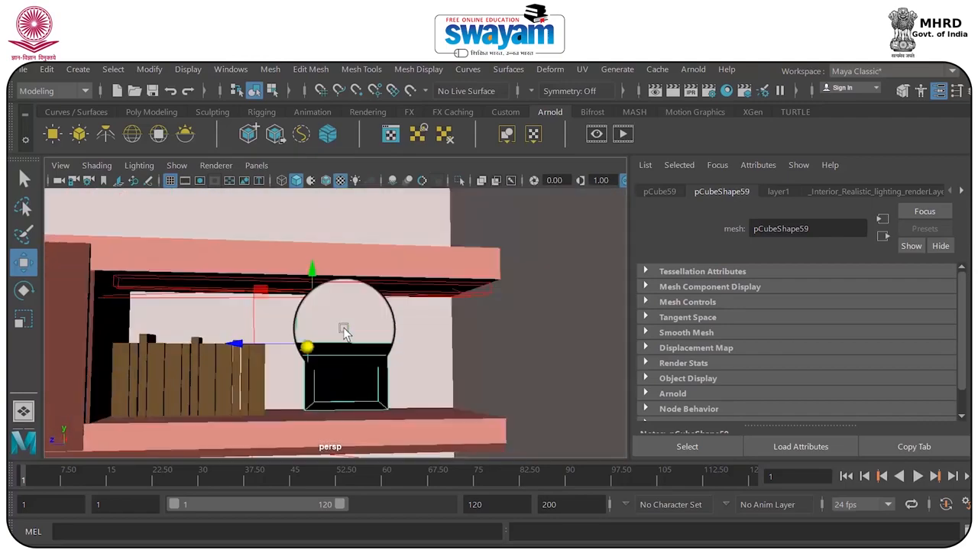
middle_click_drag(346, 360, 349, 333, "alt")
right_click_drag(349, 332, 362, 190)
left_click(362, 365)
left_click_drag(387, 372, 353, 368, "alt")
right_click_drag(354, 372, 349, 533)
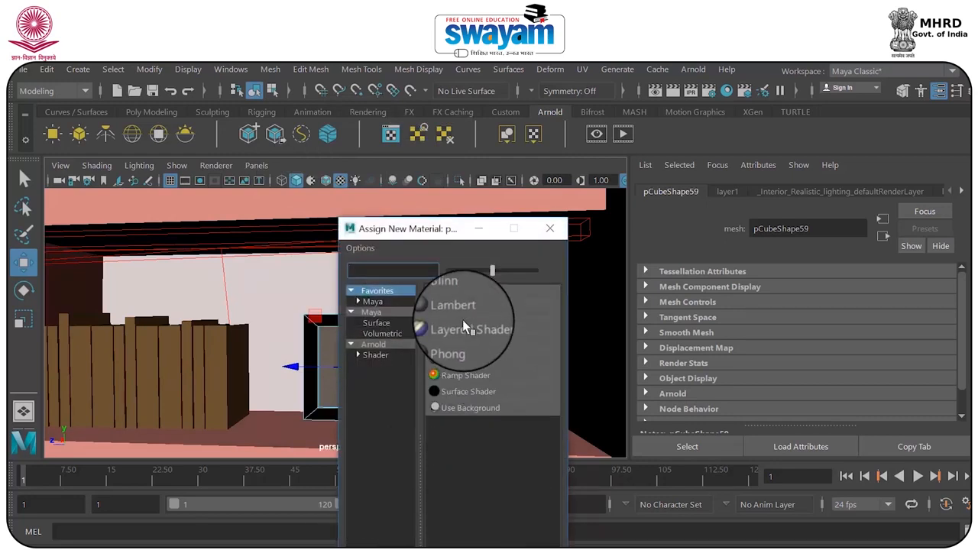
left_click(376, 356)
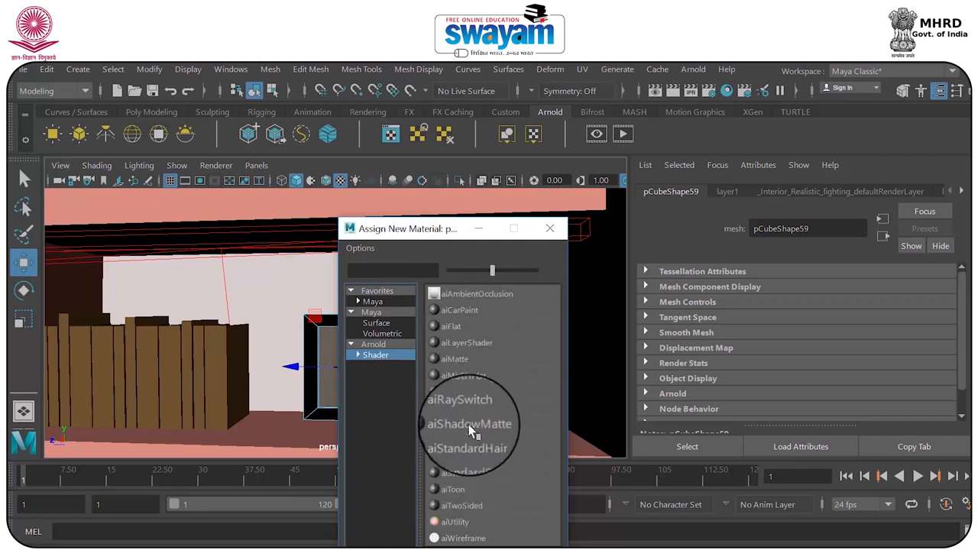
left_click(464, 456)
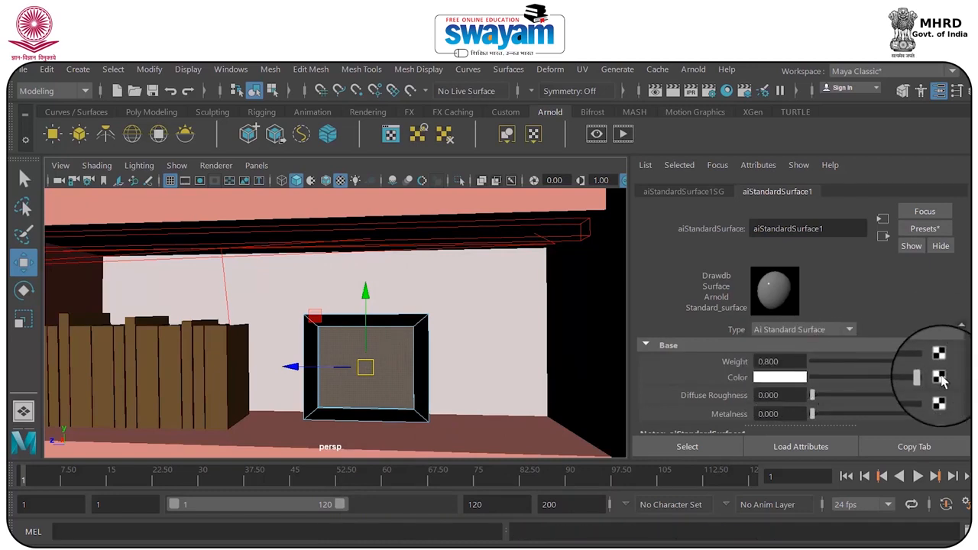
Map the new material's base color to a file texture using rndr.jpg from the Desktop
left_click(938, 377)
left_click_drag(489, 227, 544, 107)
left_click(519, 221)
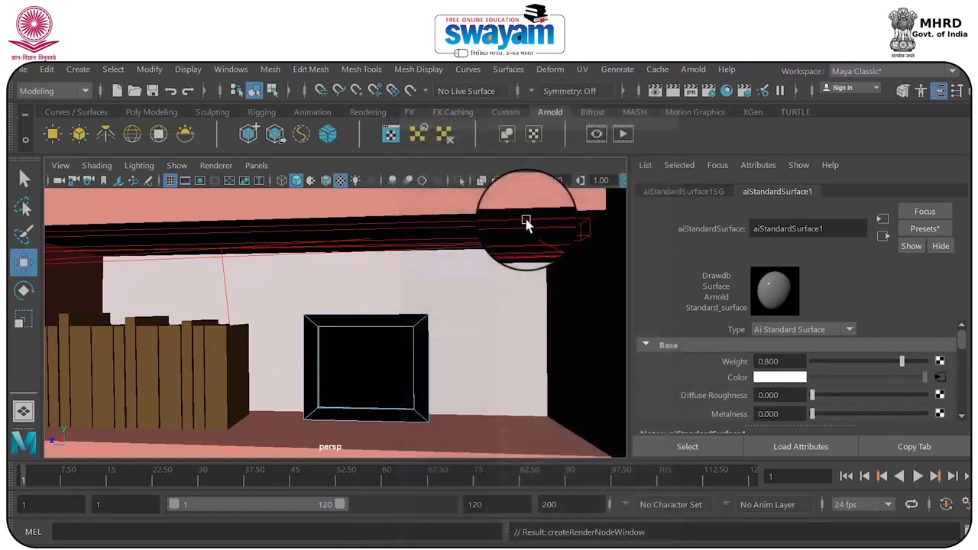
left_click(955, 391)
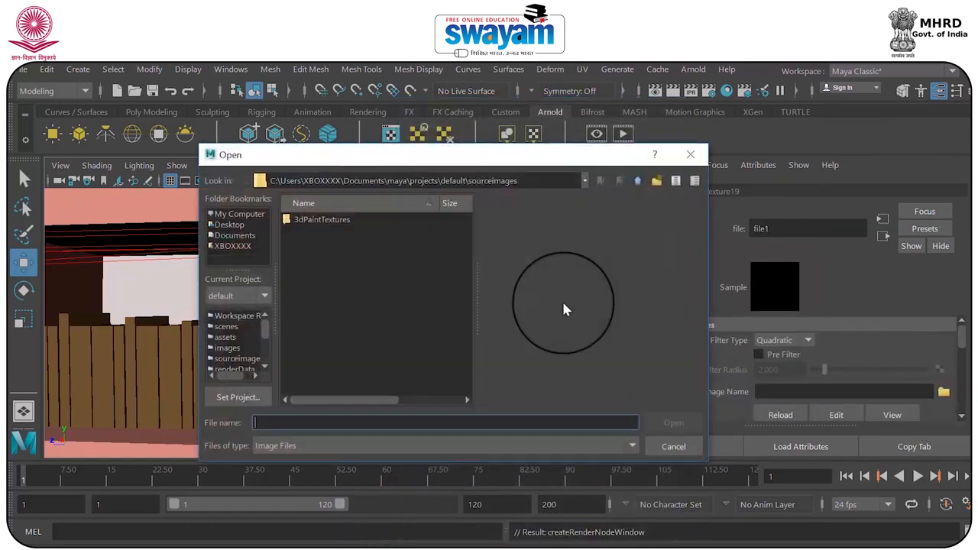
left_click(229, 225)
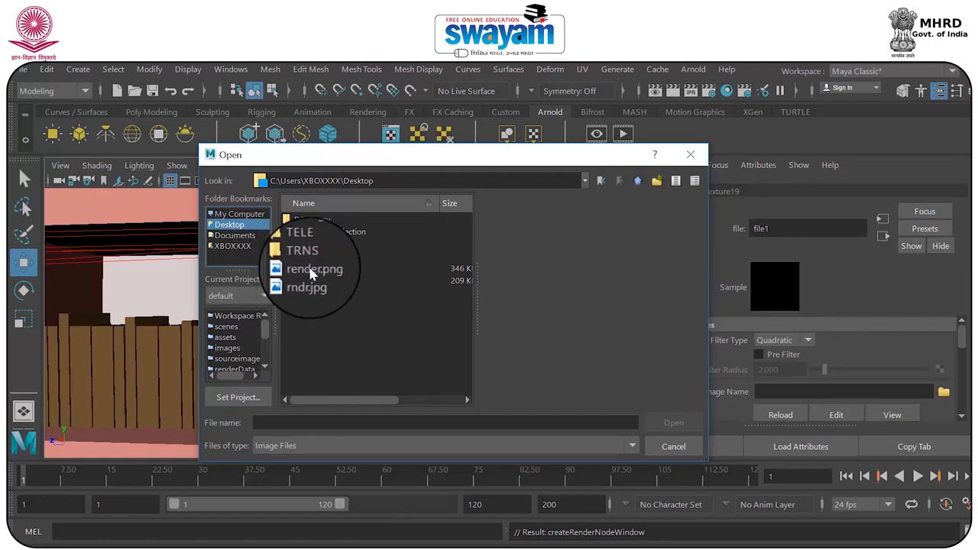
left_click(311, 268)
left_click(312, 282)
left_click(322, 271)
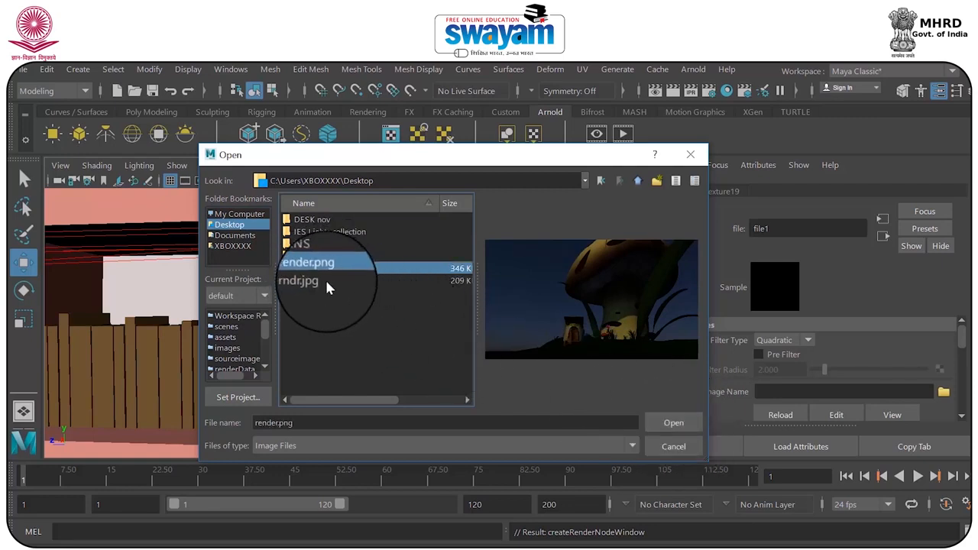
left_click(313, 280)
left_click(674, 425)
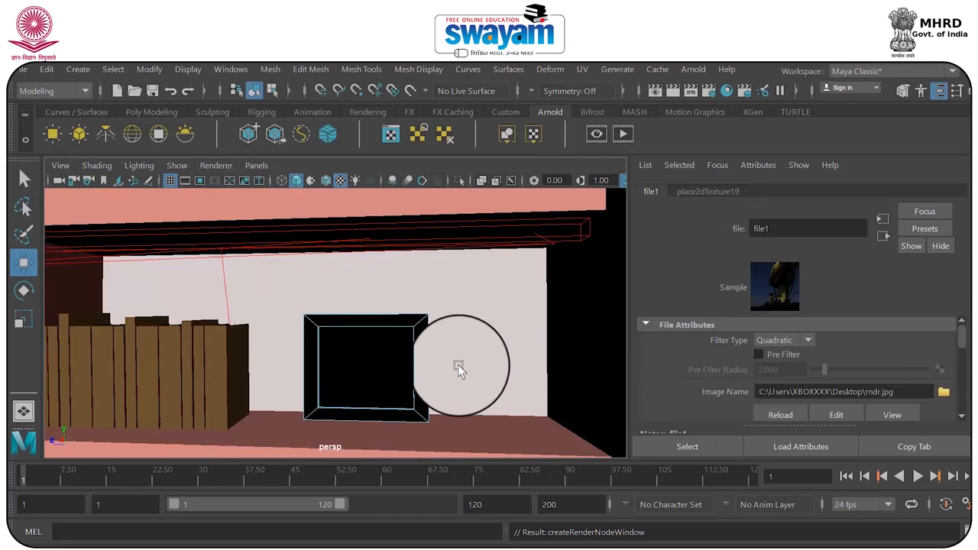
Return the picture frame to object mode and conform its normals
right_click_drag(408, 395, 473, 126)
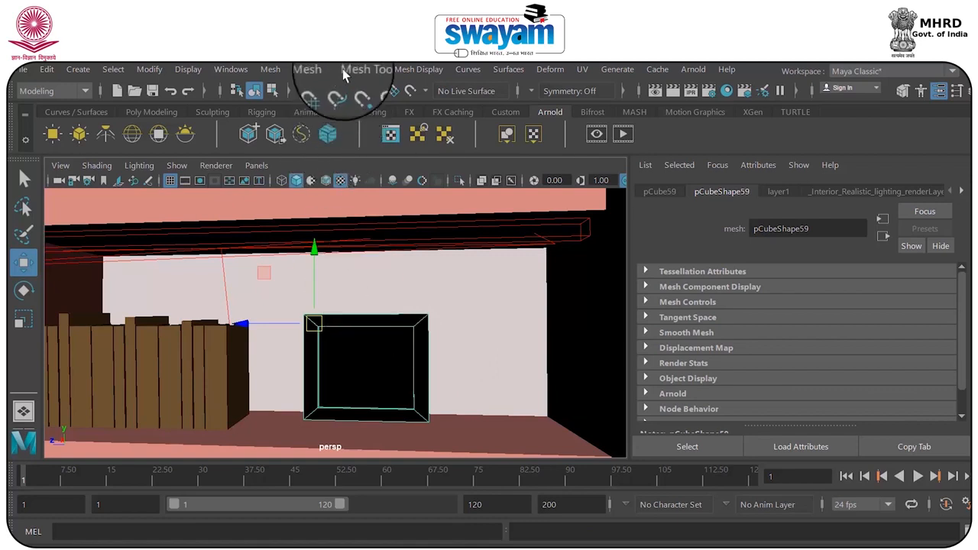
left_click(407, 70)
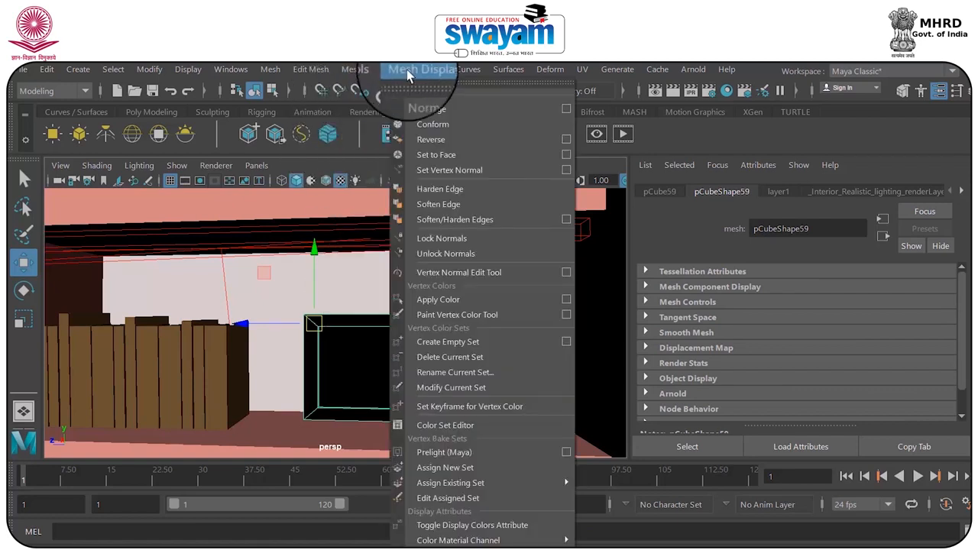
left_click(428, 124)
left_click(380, 376)
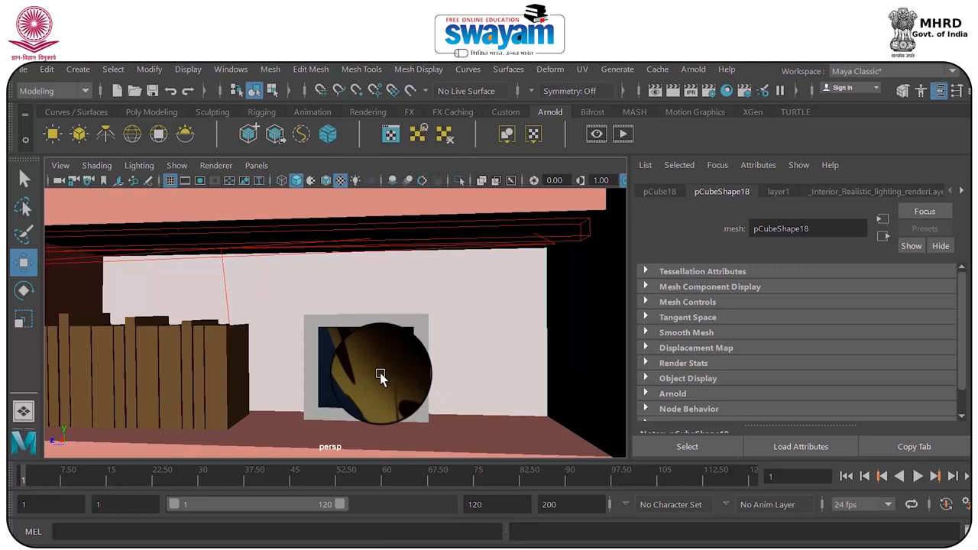
Apply an automatic UV projection to the picture frame's inner front face
right_click_drag(374, 372, 371, 195)
left_click(363, 365)
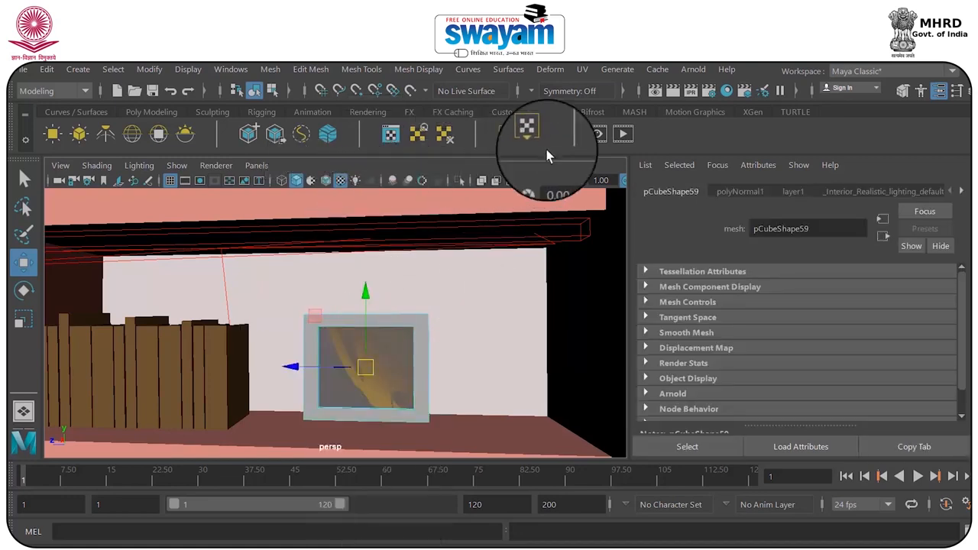
left_click(582, 69)
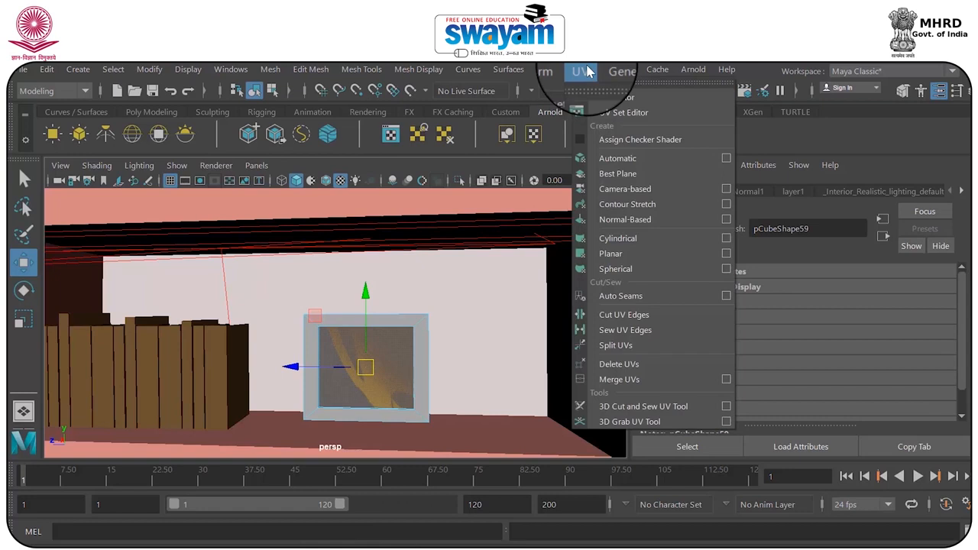
left_click(623, 157)
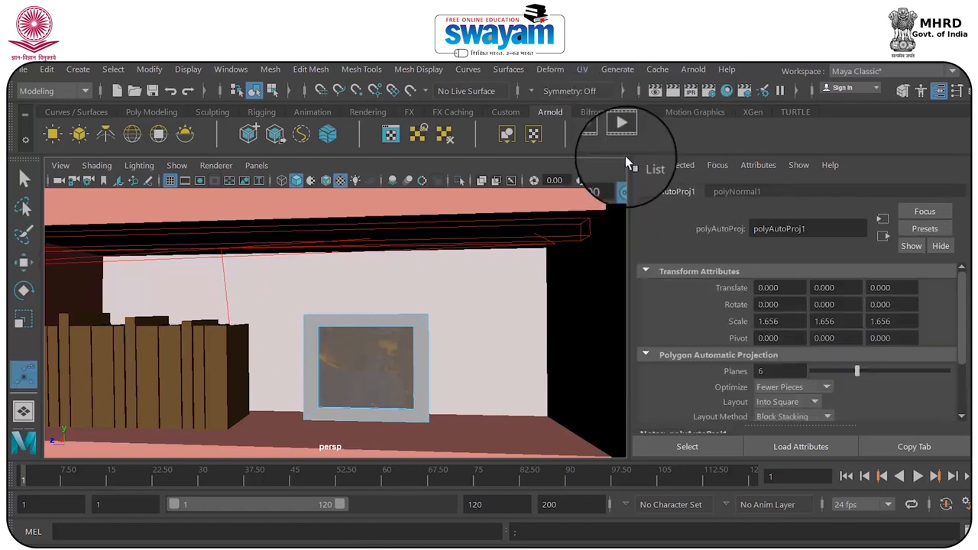
Apply a planar UV projection to the picture frame's inner front face and return the frame to object mode
left_click(582, 70)
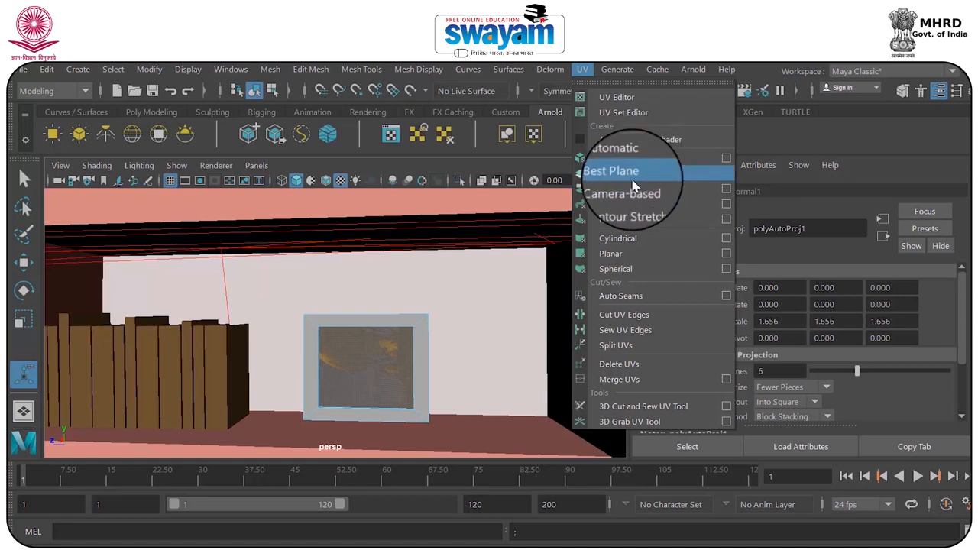
left_click(632, 256)
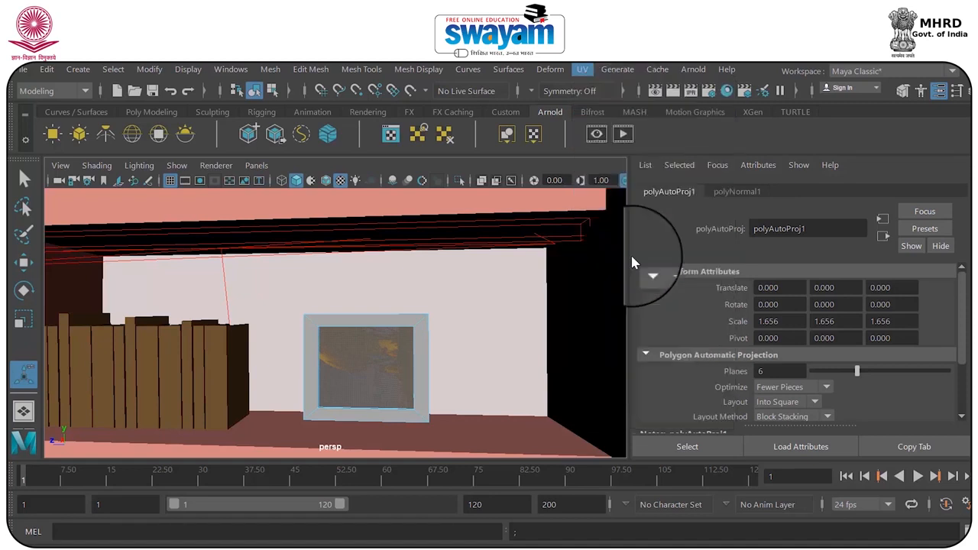
right_click(408, 344)
right_click_drag(407, 345, 462, 121)
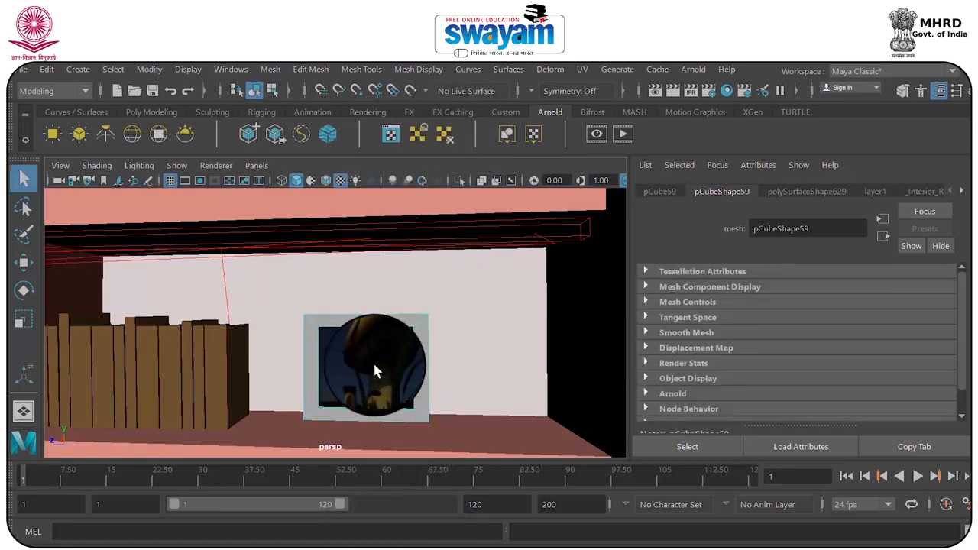
left_click(582, 69)
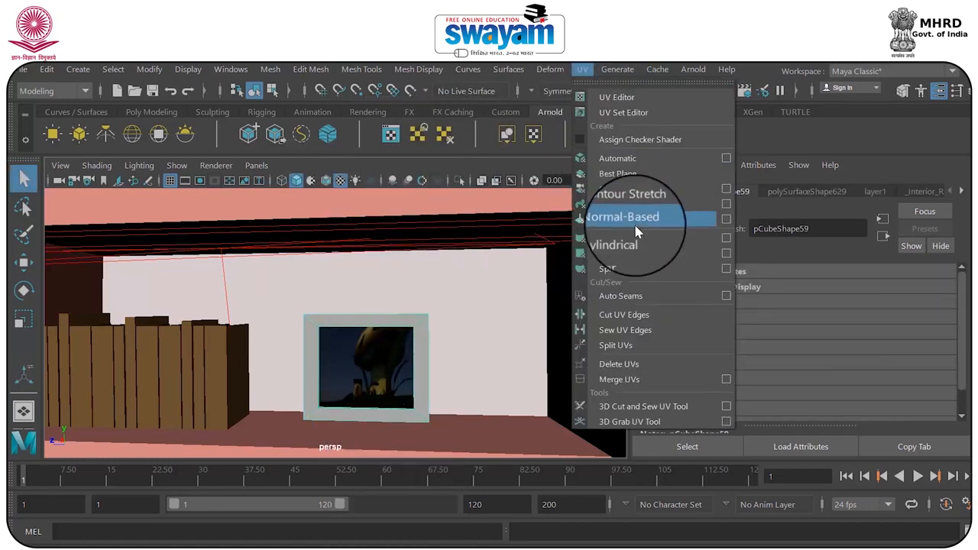
left_click(338, 370)
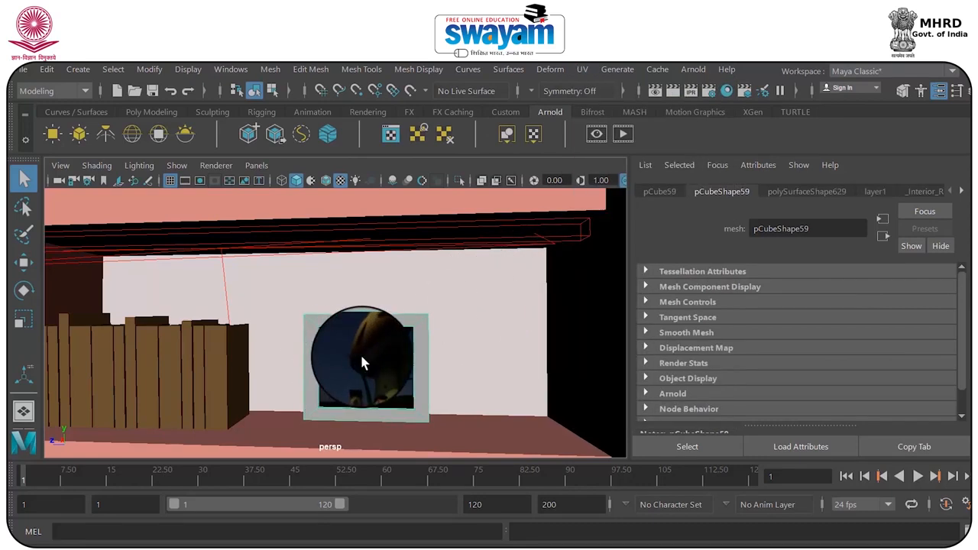
Select aiAreaLight3 in the perspective view and show the scene in wireframe
key("space")
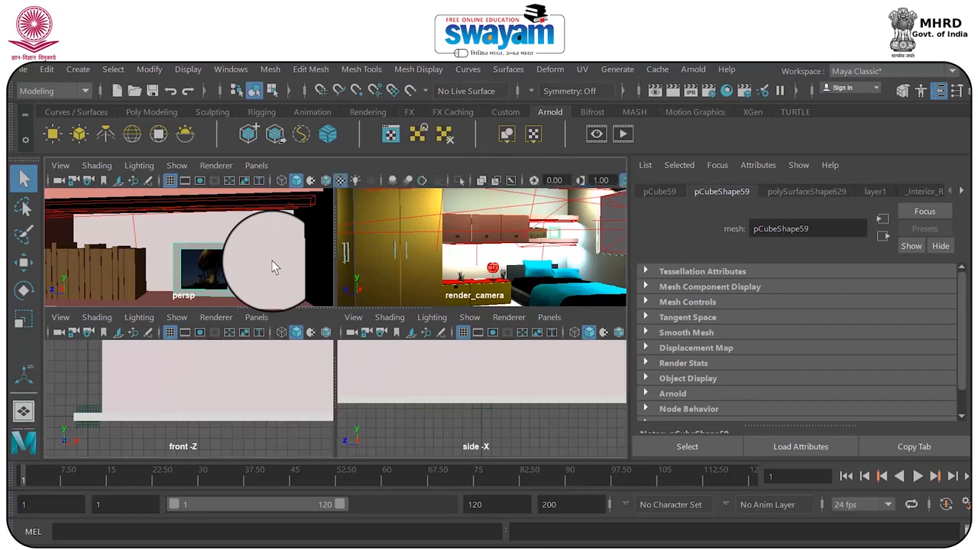
key("space")
scroll(410, 300, "up", 5)
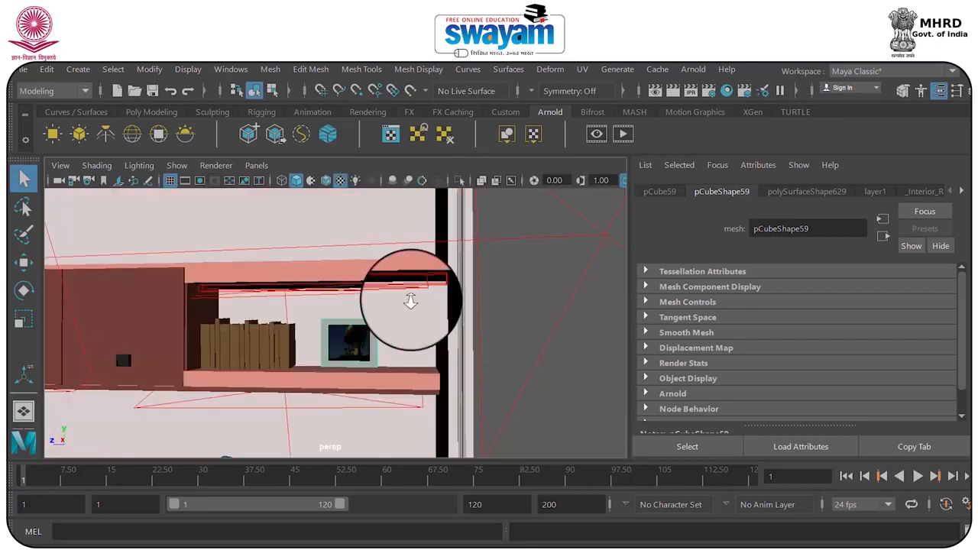
scroll(410, 300, "down", 7)
left_click_drag(388, 302, 349, 342, "alt")
left_click(341, 278)
key("w")
left_click(343, 281)
key("r")
key("4")
key("w")
left_click(309, 341)
left_click_drag(430, 331, 311, 314, "alt")
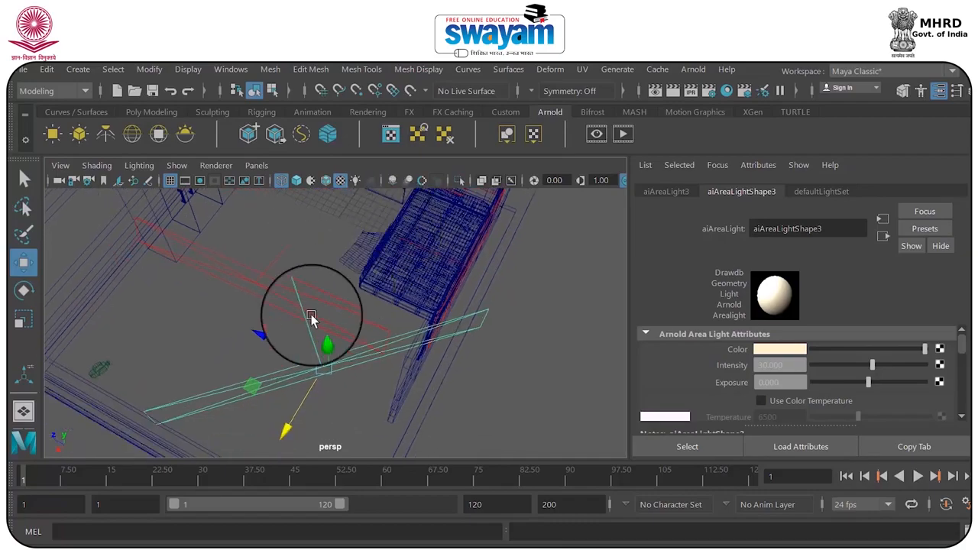
Shorten aiAreaLight3 along its length and shift its position in the room
key("r")
left_click_drag(259, 387, 270, 385)
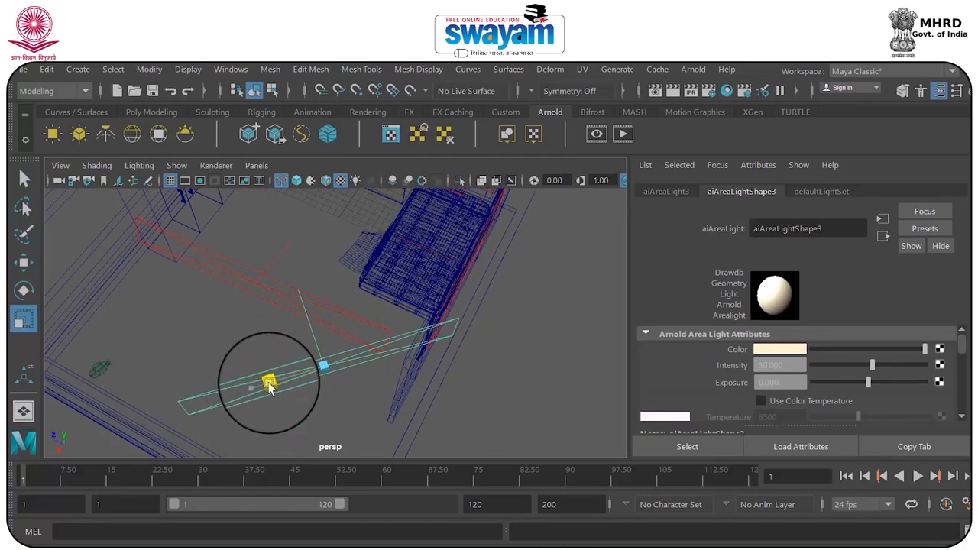
key("w")
left_click_drag(292, 351, 271, 359)
left_click_drag(277, 393, 265, 408)
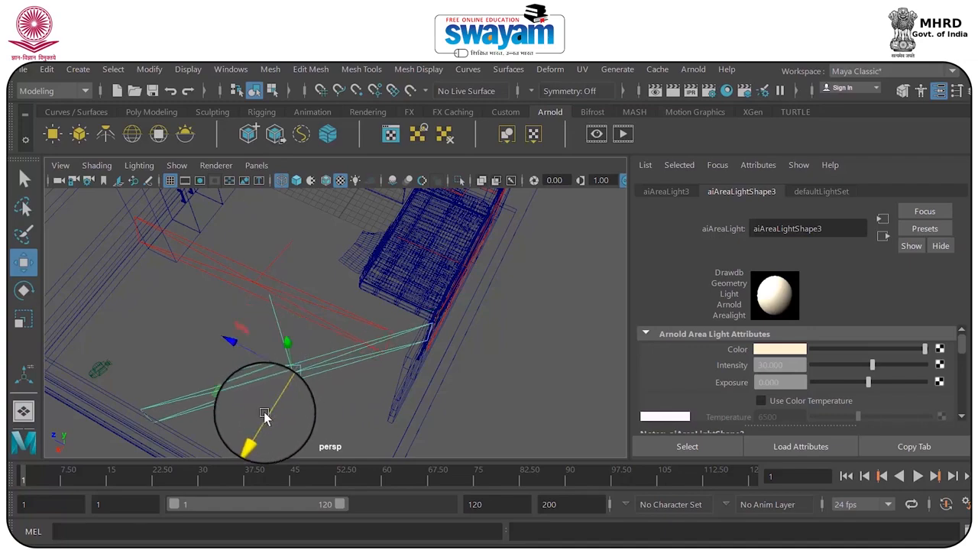
Return to the render camera view and save the scene, accepting the student version notice
key("space")
key("space")
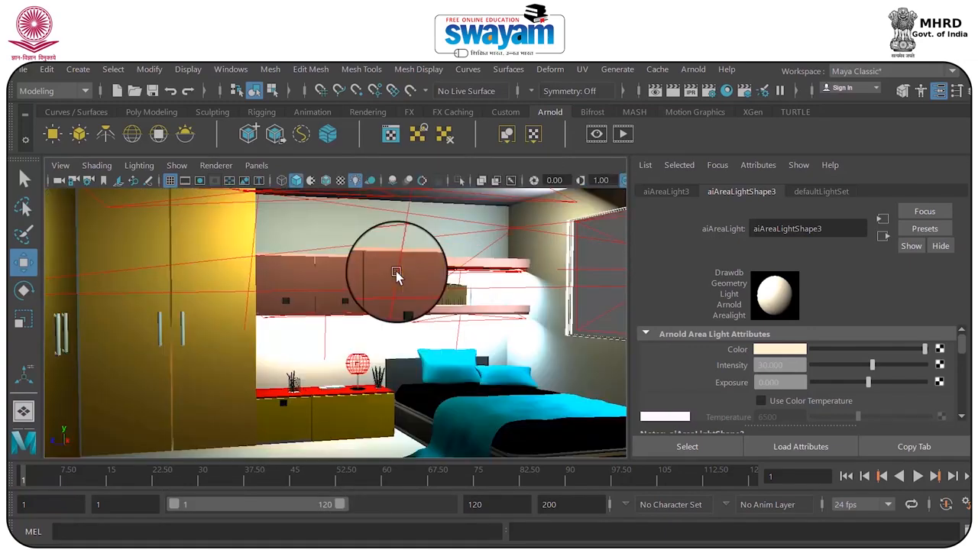
key("ctrl+s")
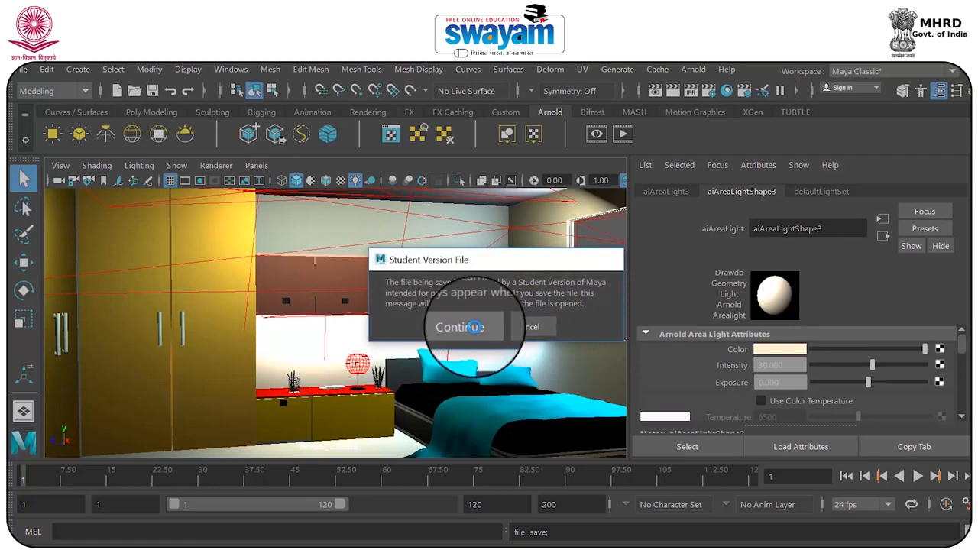
left_click(451, 327)
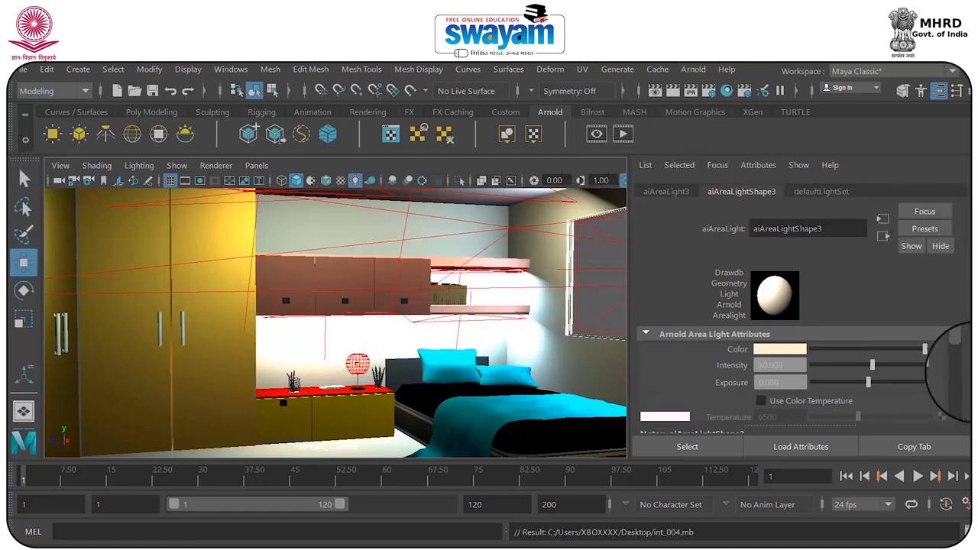
Render the camera view and examine the shelf light and picture frame up close in the result
key("ctrl+a")
left_click(672, 90)
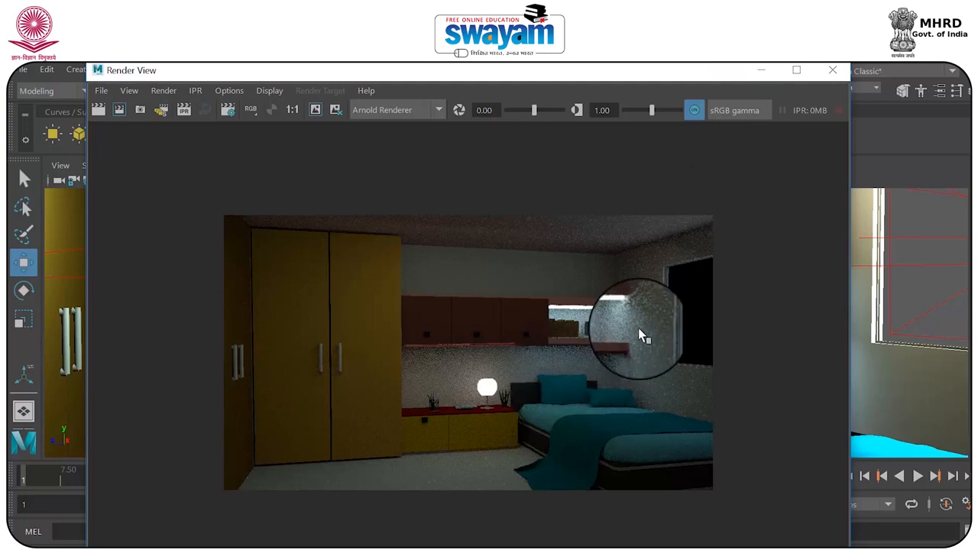
scroll(598, 331, "up", 3)
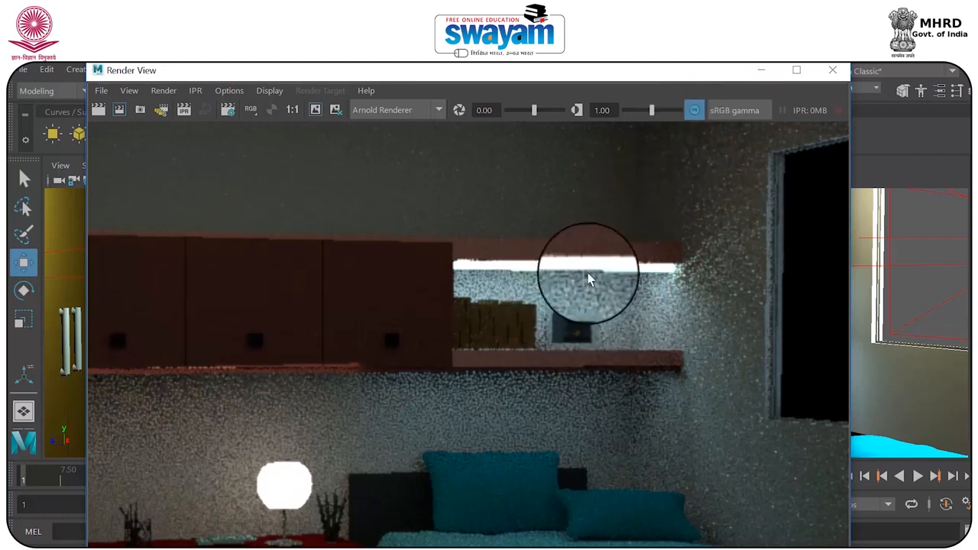
left_click(832, 70)
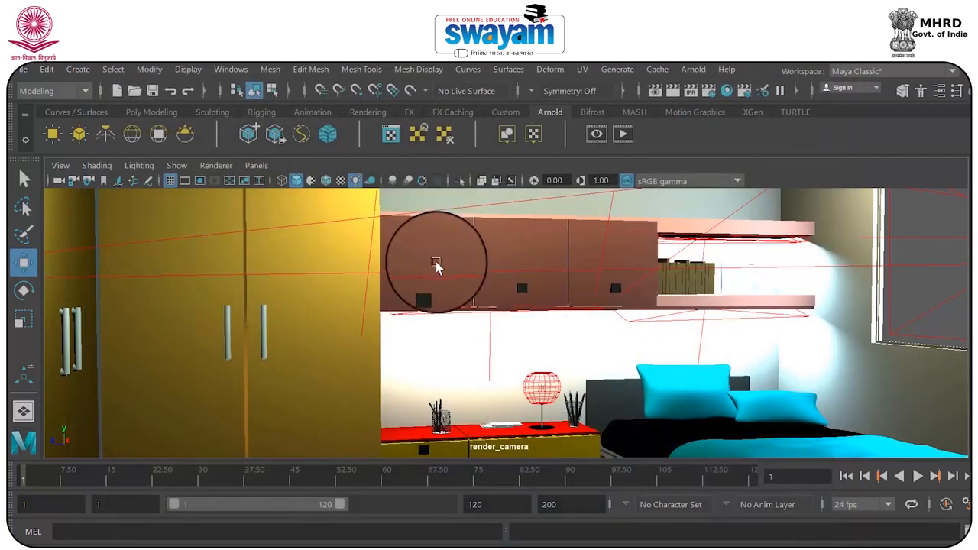
Select the picture frame on the lower shelf and frame it in the perspective view with textured shading
key("space")
key("space")
left_click_drag(328, 303, 330, 417, "alt")
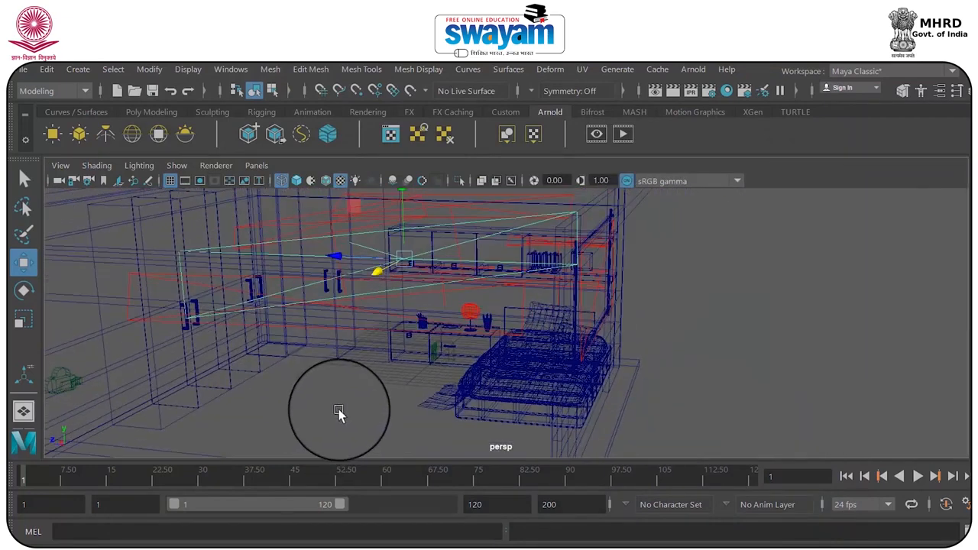
key("5")
scroll(497, 309, "up", 4)
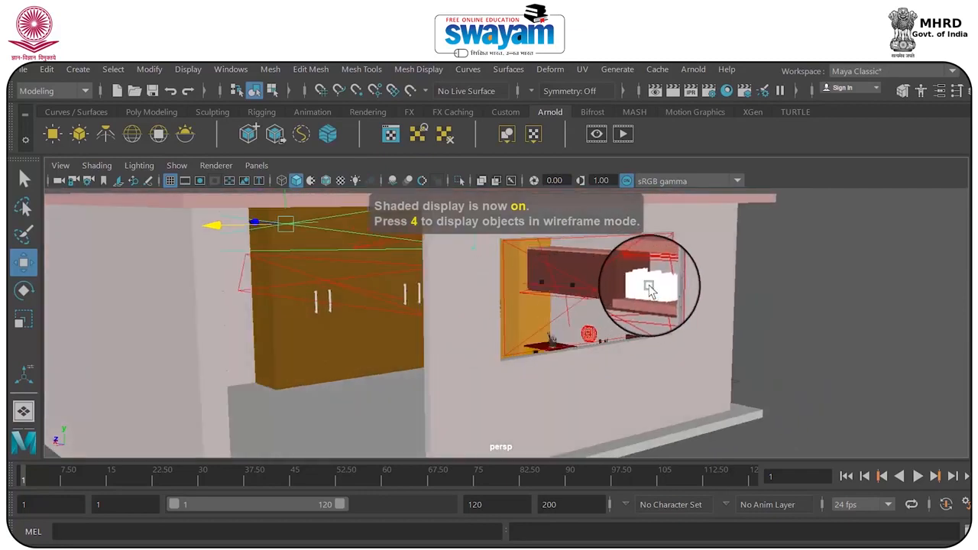
scroll(648, 288, "up", 5)
left_click(614, 286)
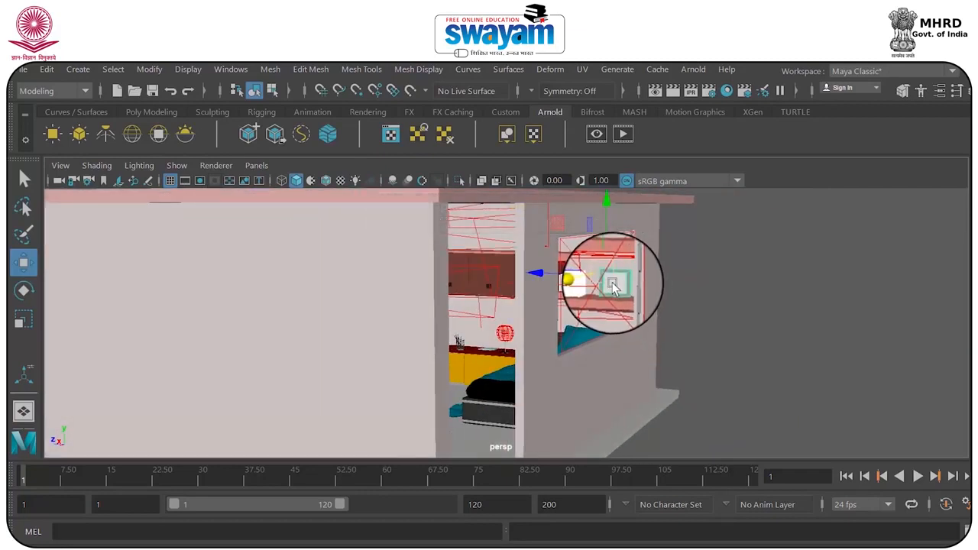
key("f")
key("6")
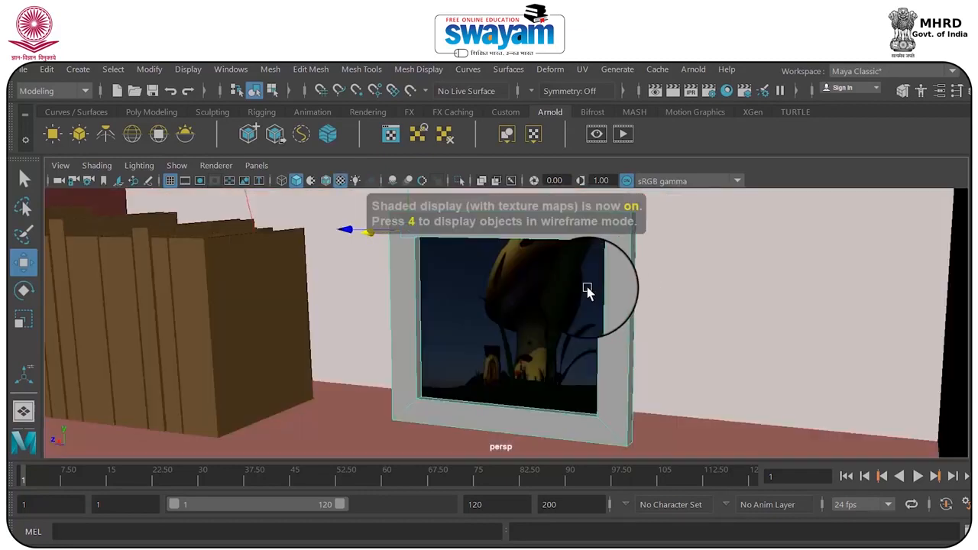
Select the border and inner rim faces of the picture frame, leaving out the picture face
right_click(512, 317)
left_click(504, 532)
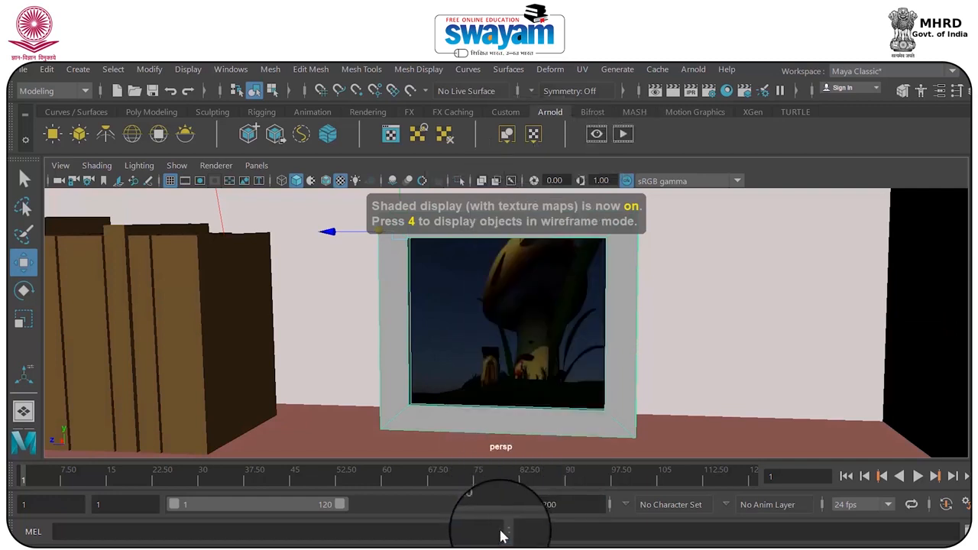
left_click(549, 229)
right_click_drag(510, 222, 510, 194)
left_click(466, 219)
left_click(389, 246, "shift")
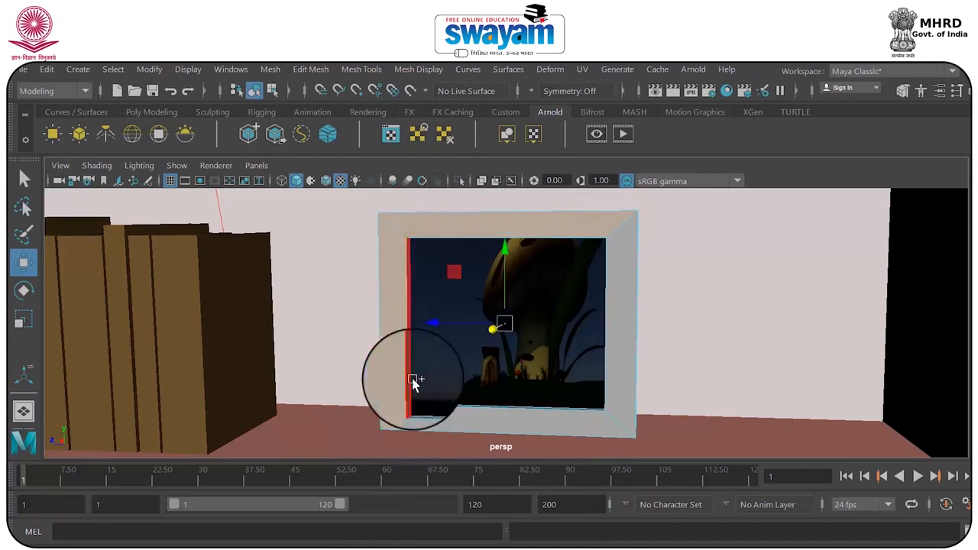
left_click(431, 418, "shift")
left_click(612, 350, "shift")
Assign a new aiStandardSurface material to the selected border faces of the picture frame
right_click_drag(621, 370, 619, 535)
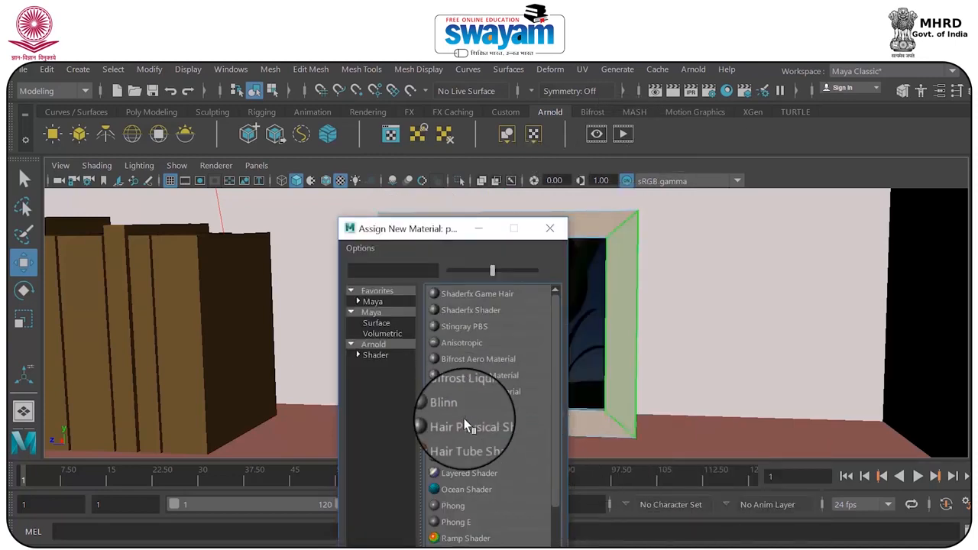
left_click(382, 357)
left_click_drag(432, 228, 551, 159)
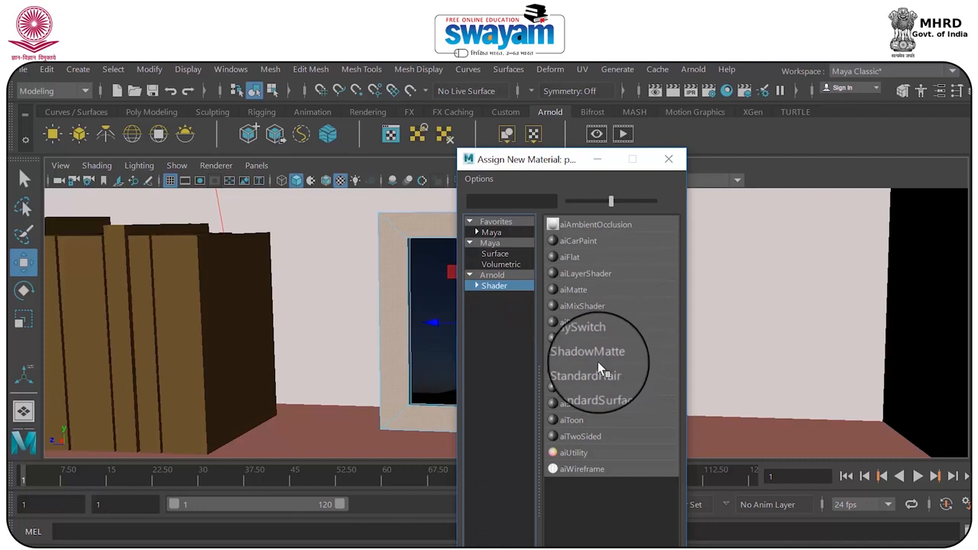
left_click(611, 399)
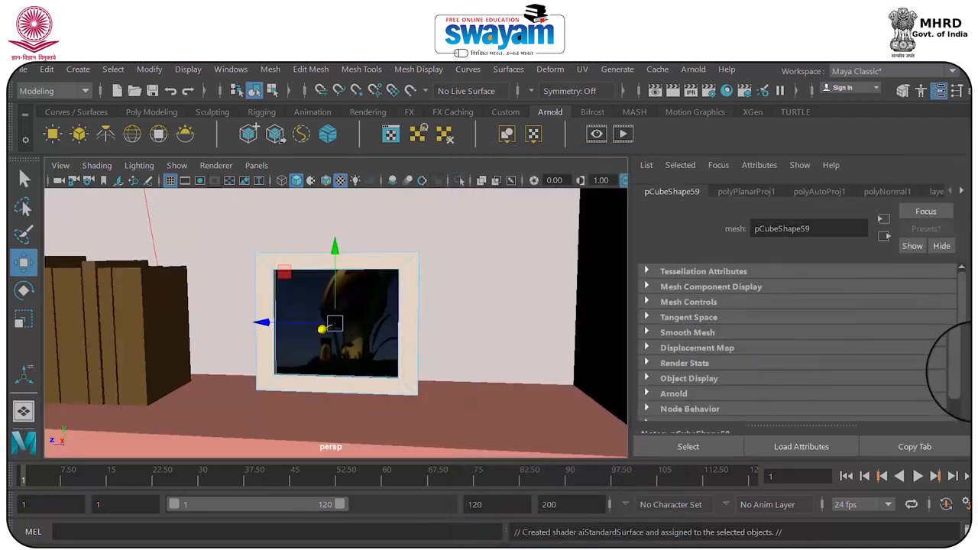
key("ctrl+a")
key("ctrl+a")
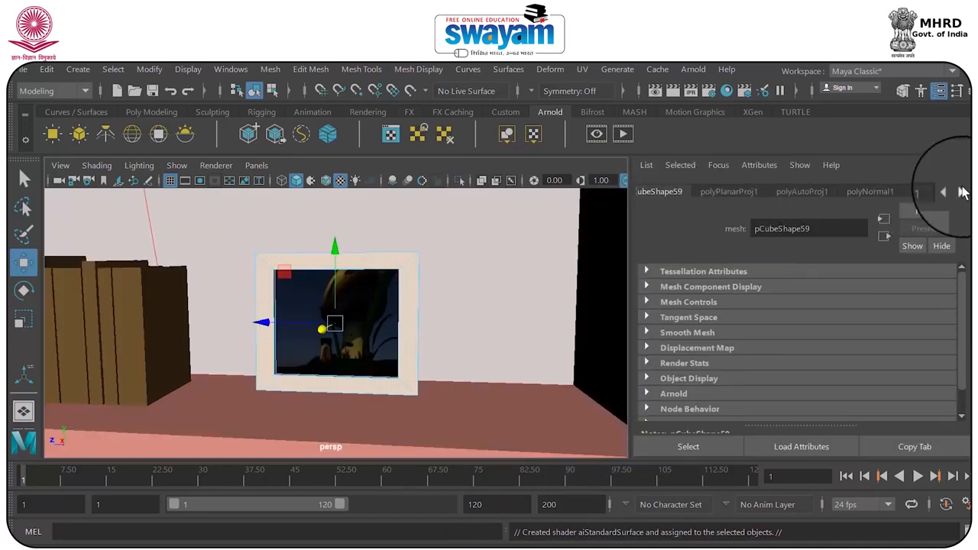
Set the border material's base color to black and return the picture frame to object mode
left_click(961, 192)
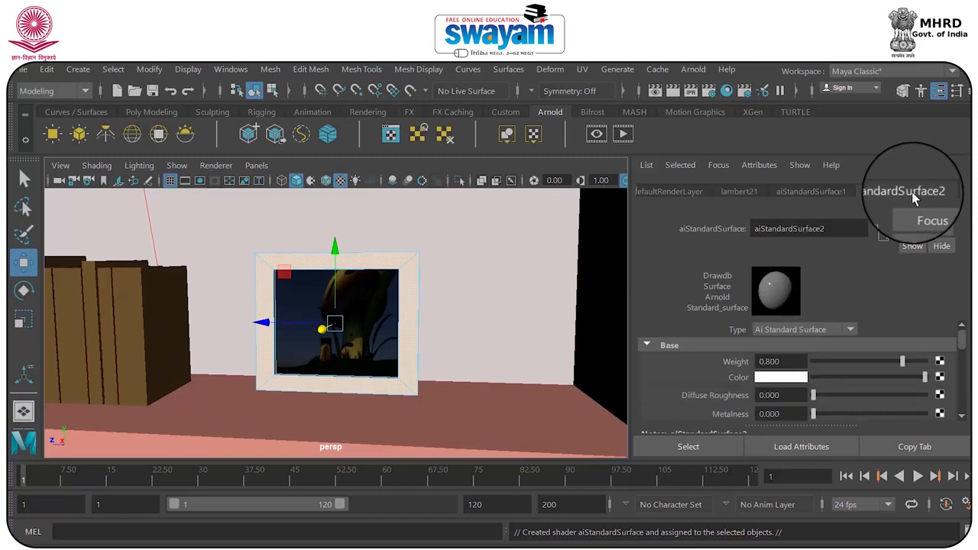
left_click(775, 378)
left_click(745, 456)
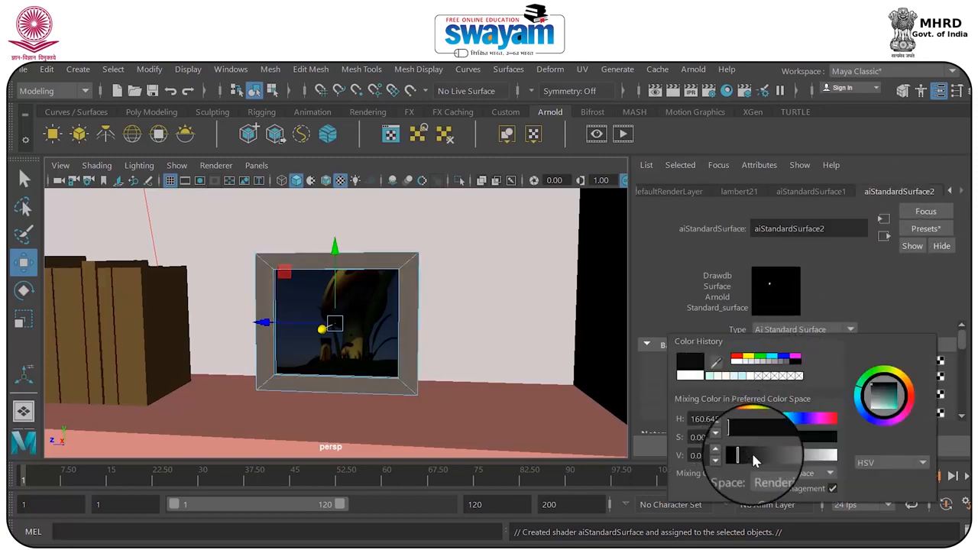
right_click(424, 284)
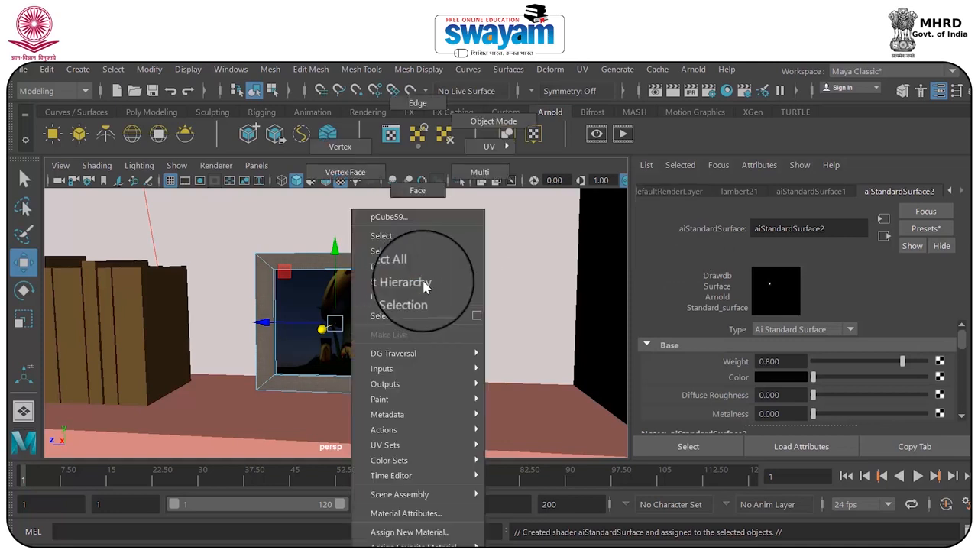
left_click(508, 97)
Save the scene from the render camera view and run a test render to check the picture frame
key("space")
key("space")
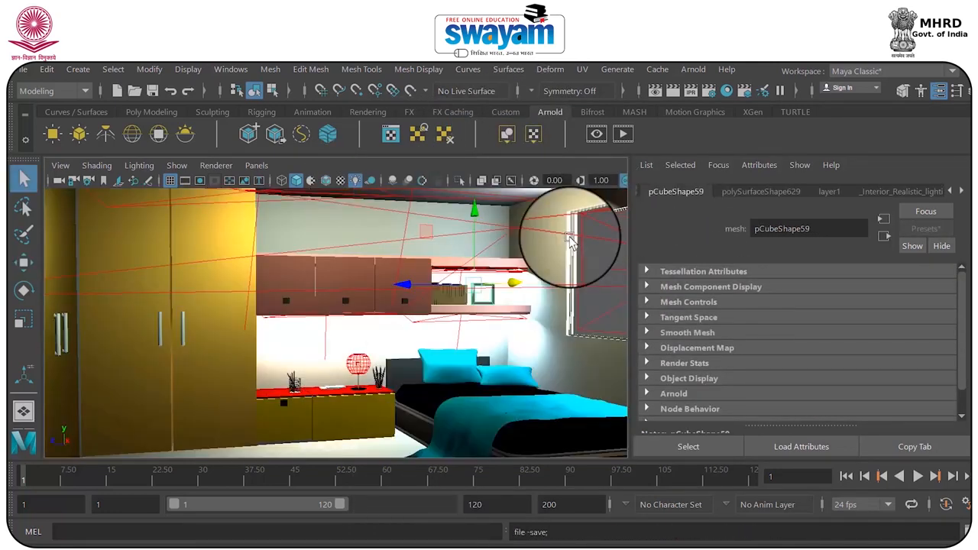
left_click(460, 326)
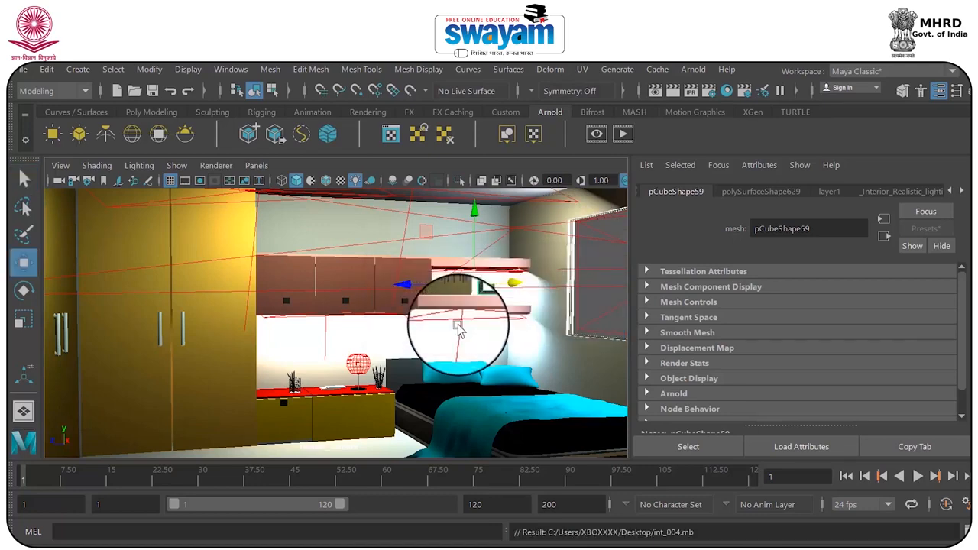
left_click(672, 91)
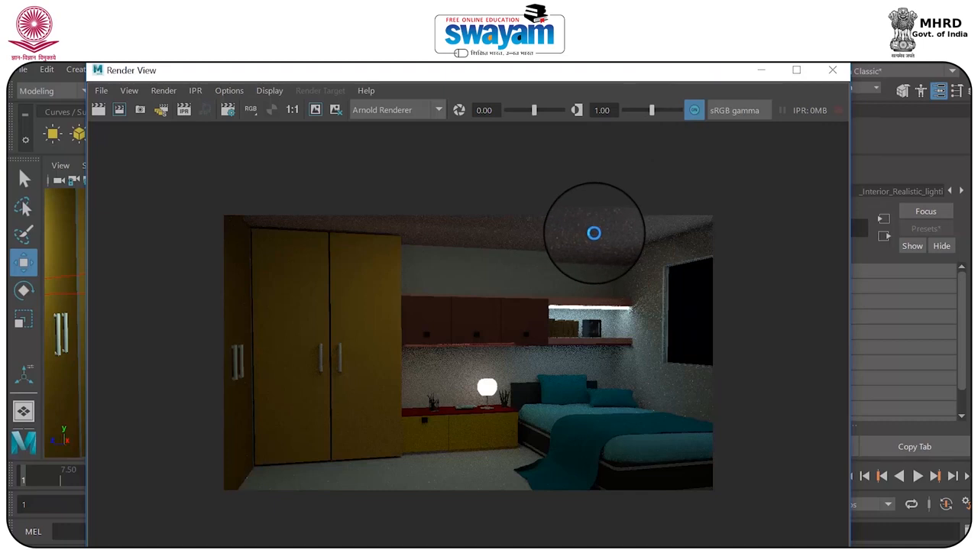
left_click(832, 70)
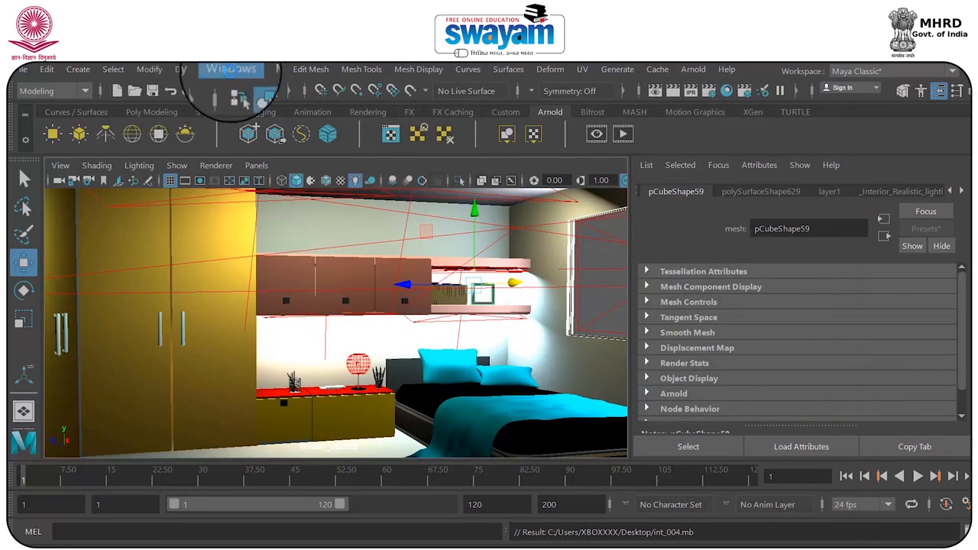
Group aiAreaLight1 through aiAreaLight8 and pointLight4 in the Outliner and name the group Lights
left_click(231, 69)
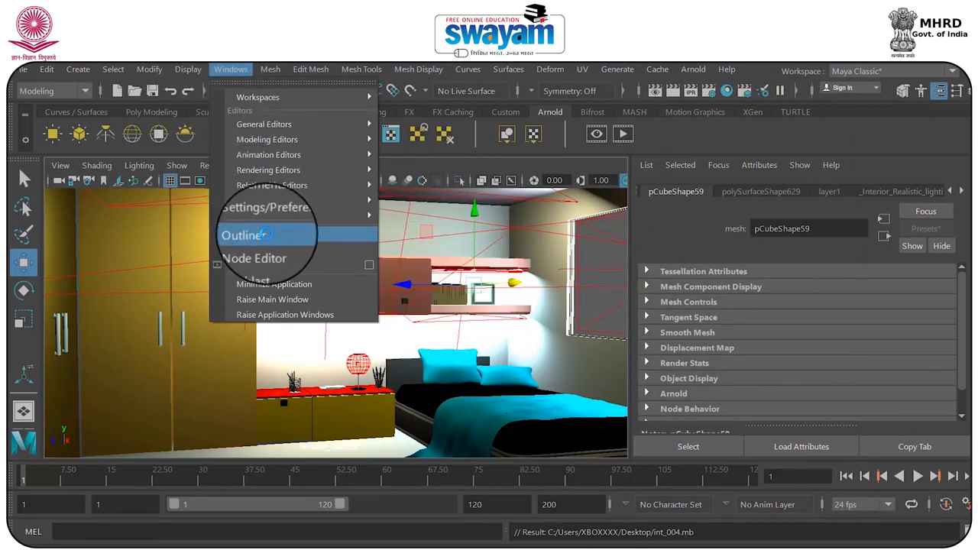
left_click(252, 234)
left_click_drag(573, 225, 275, 93)
scroll(402, 260, "down", 2)
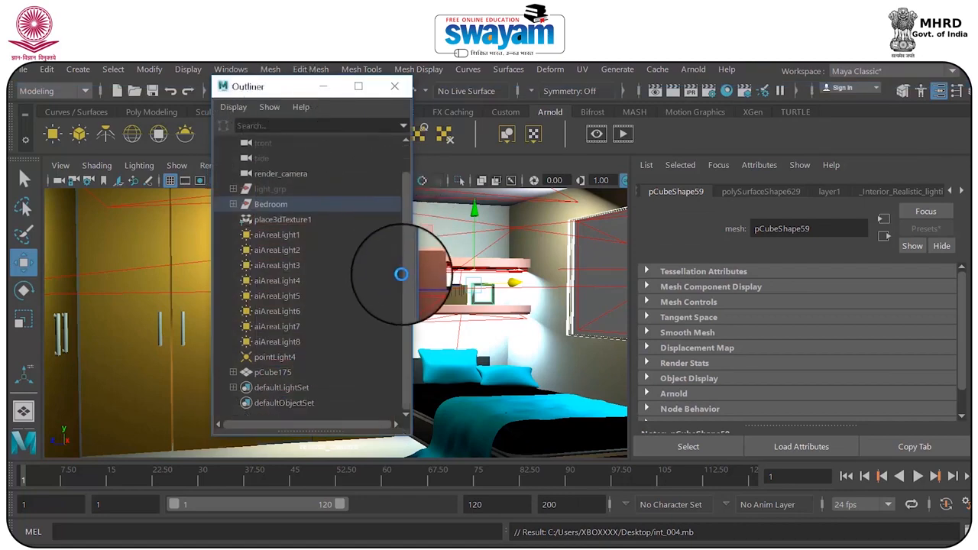
left_click(283, 235)
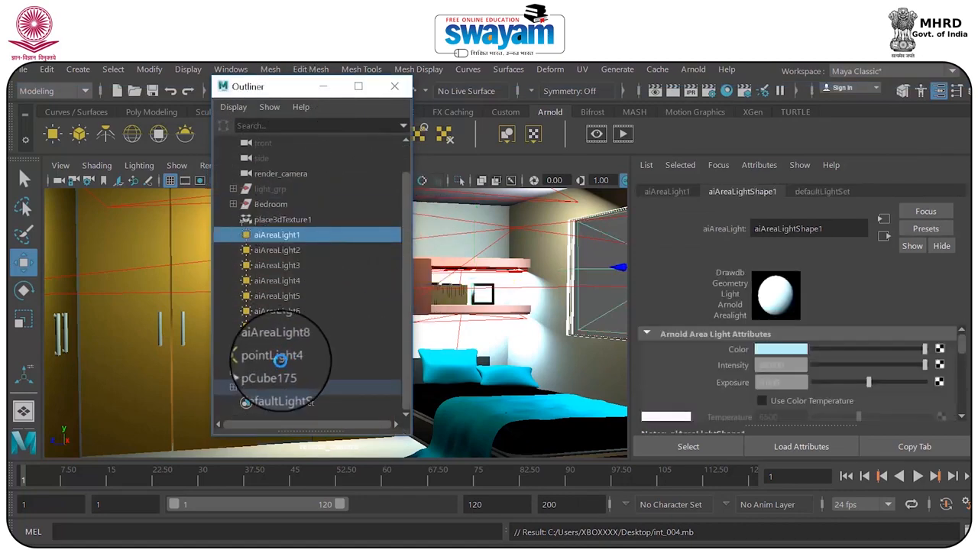
left_click(280, 357, "shift")
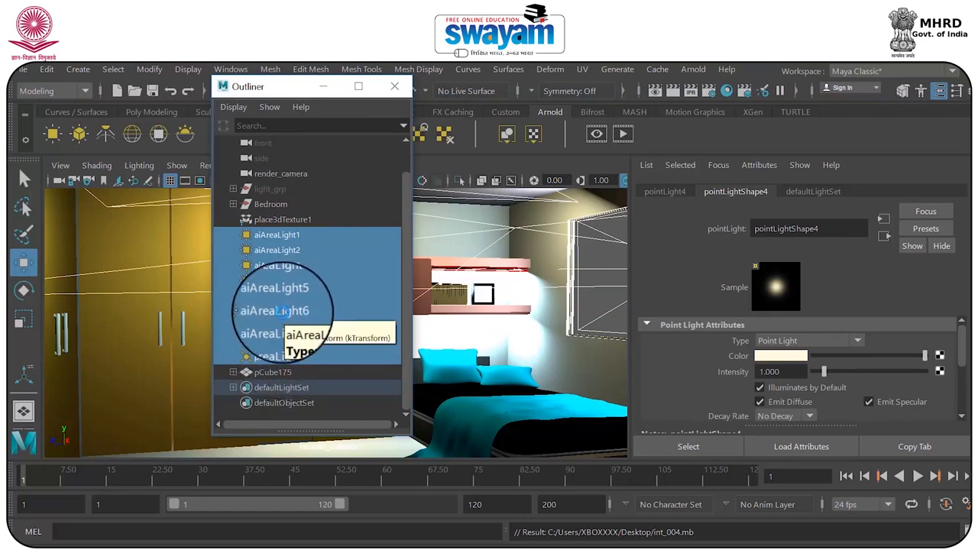
key("ctrl+g")
double_click(267, 280)
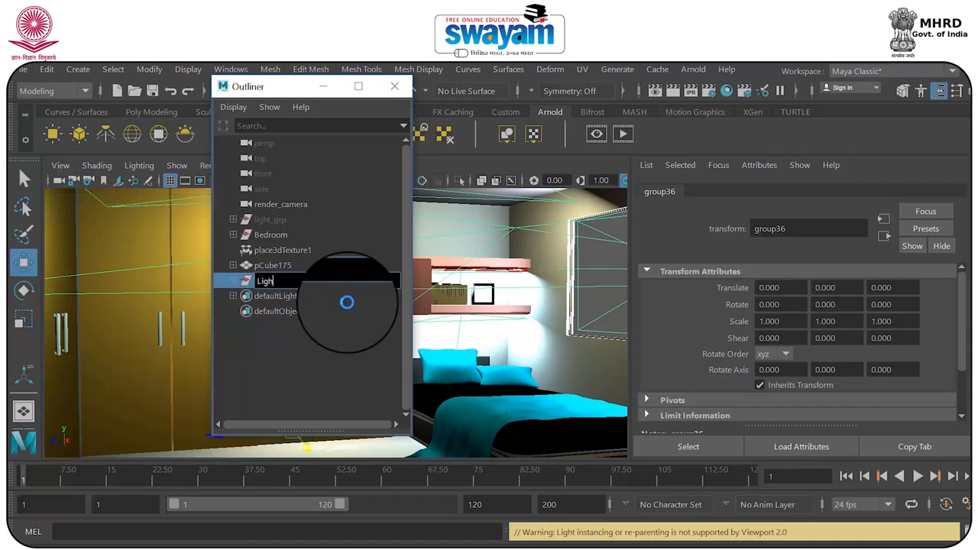
left_click(235, 404)
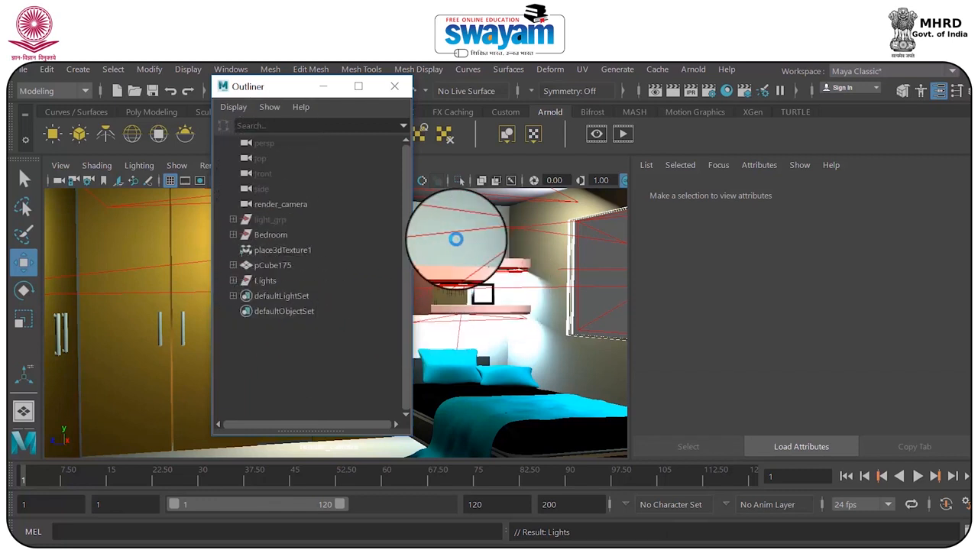
left_click(404, 88)
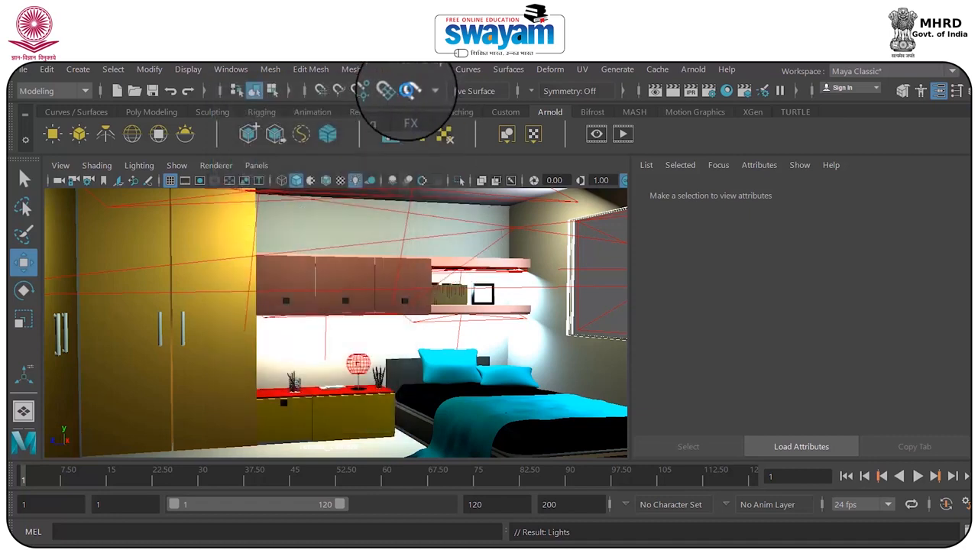
Set the Arnold render sampling to Camera (AA) 9, Diffuse 4, Specular 3, Transmission 3, SSS 4 and Volume Indirect 3, and expand the ray depth settings
left_click(718, 91)
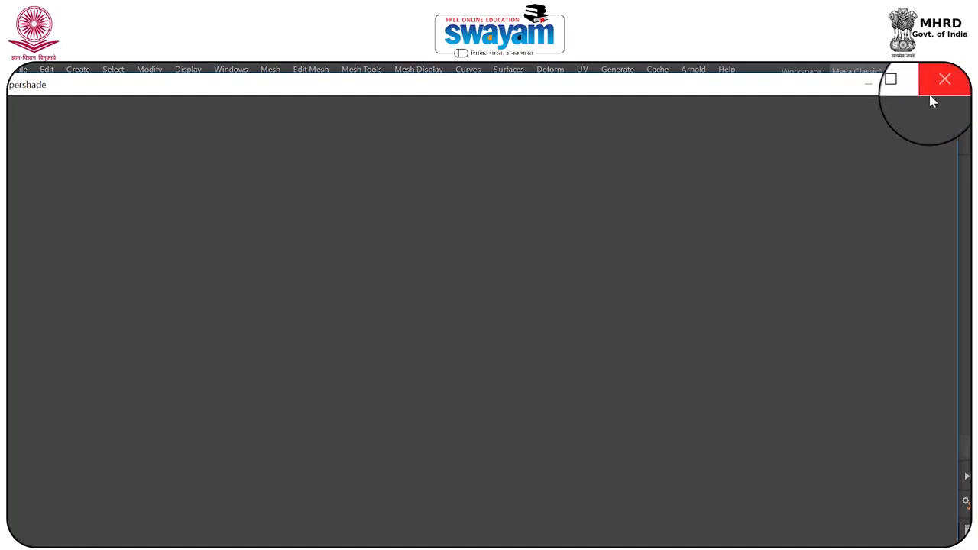
left_click(932, 102)
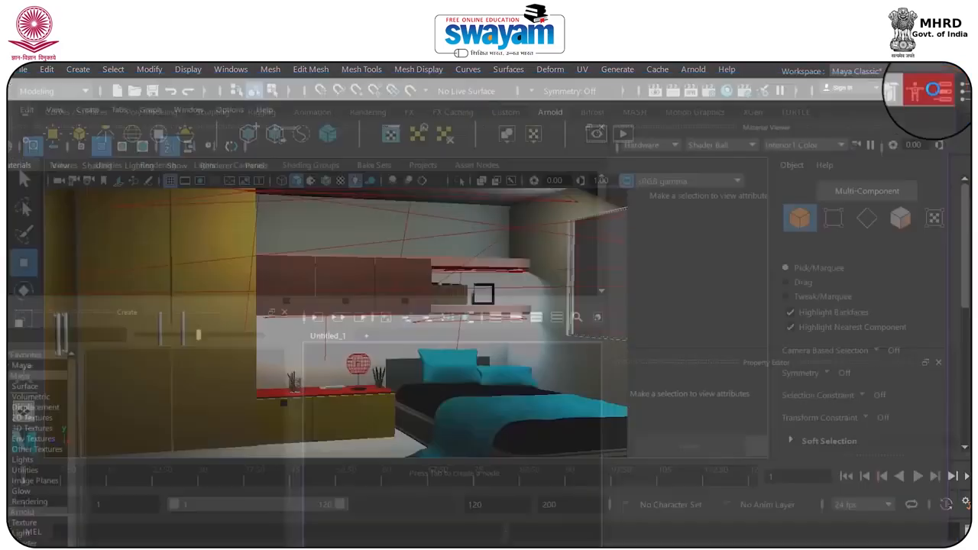
left_click(711, 92)
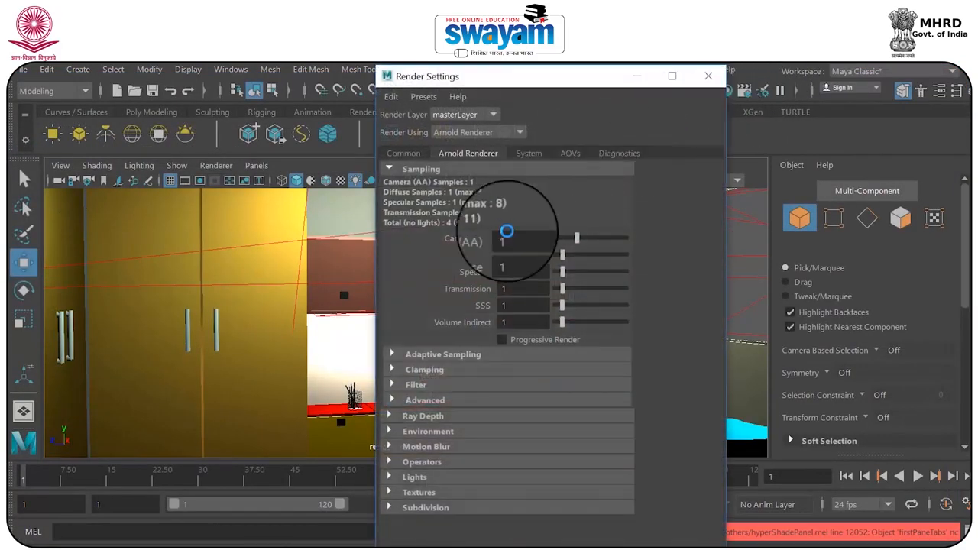
left_click_drag(523, 240, 468, 240)
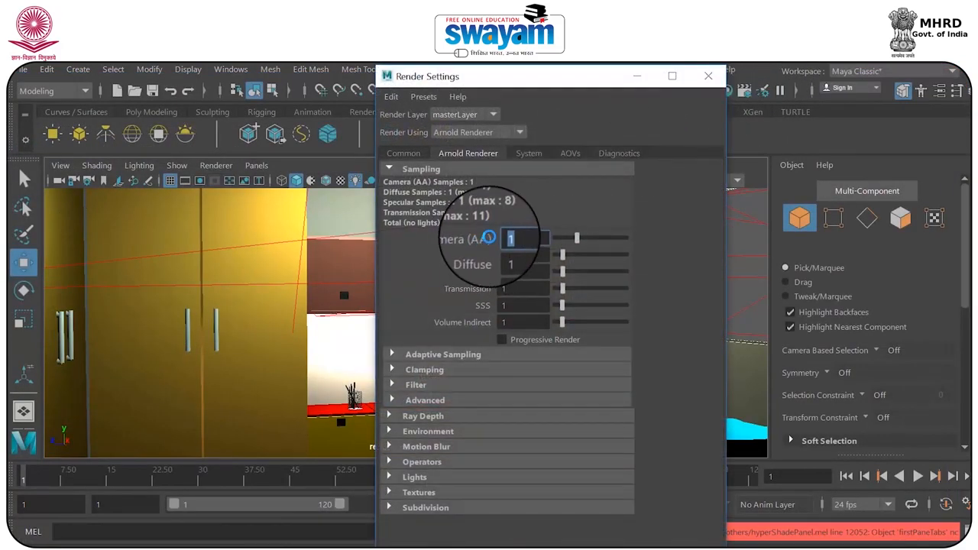
type("9")
key("Return")
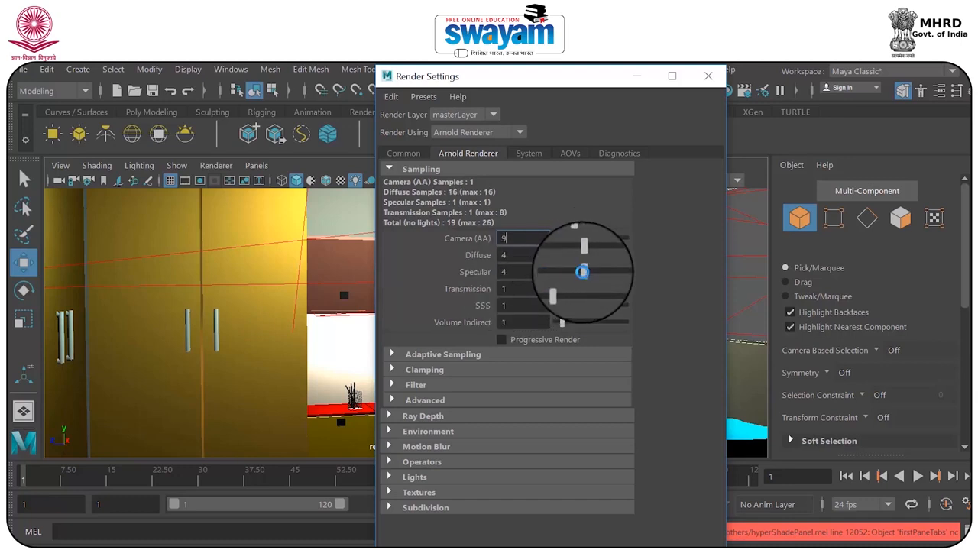
left_click_drag(580, 271, 566, 271)
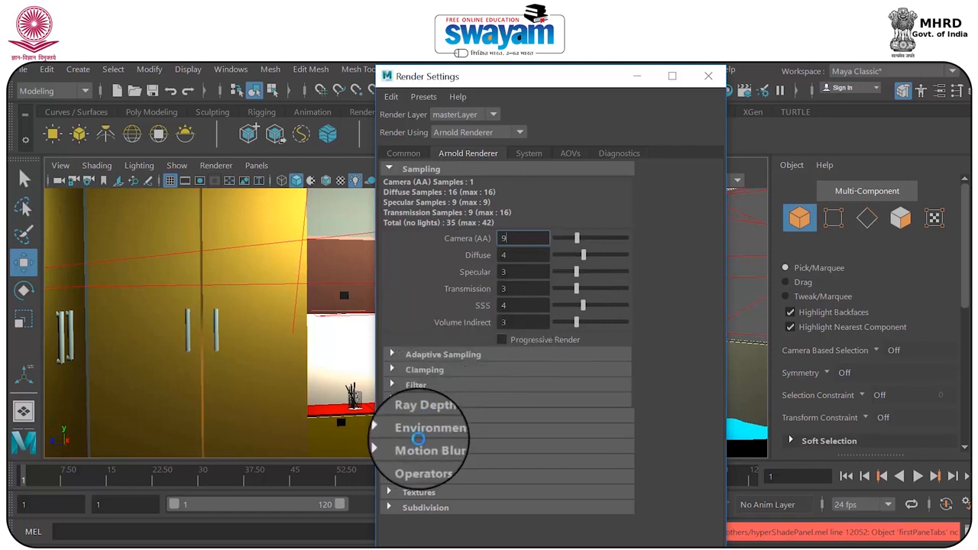
left_click(393, 416)
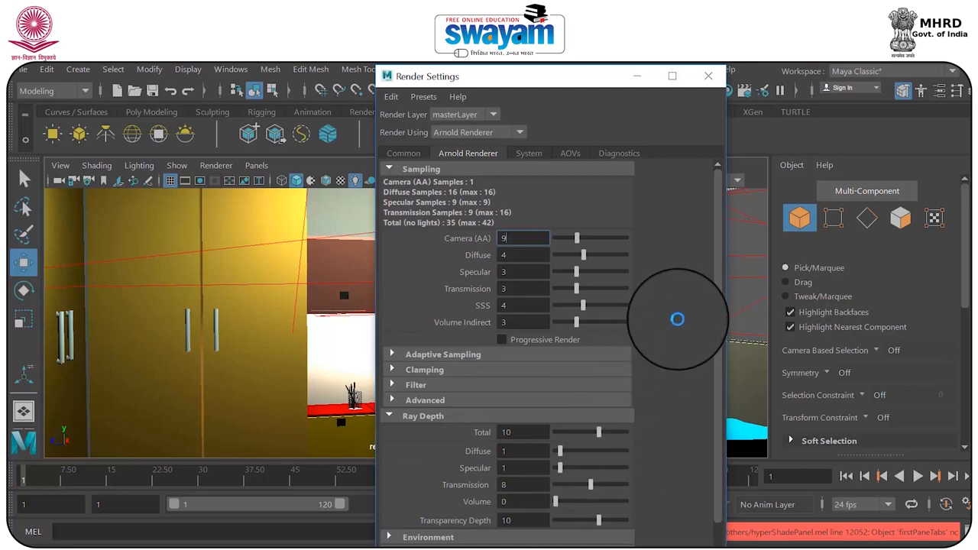
left_click(708, 79)
Save the current scene and save a new version of it on the Desktop as int_005
key("ctrl+s")
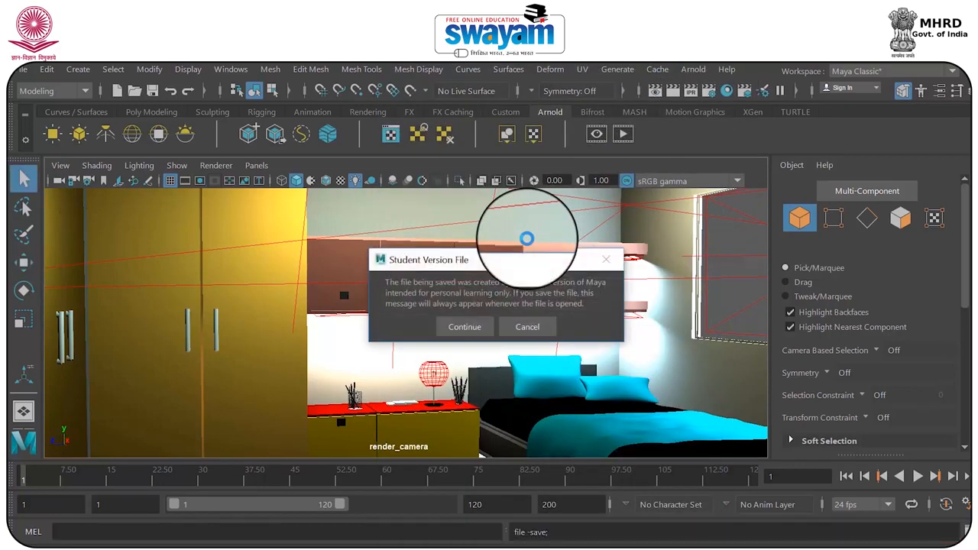
left_click(455, 325)
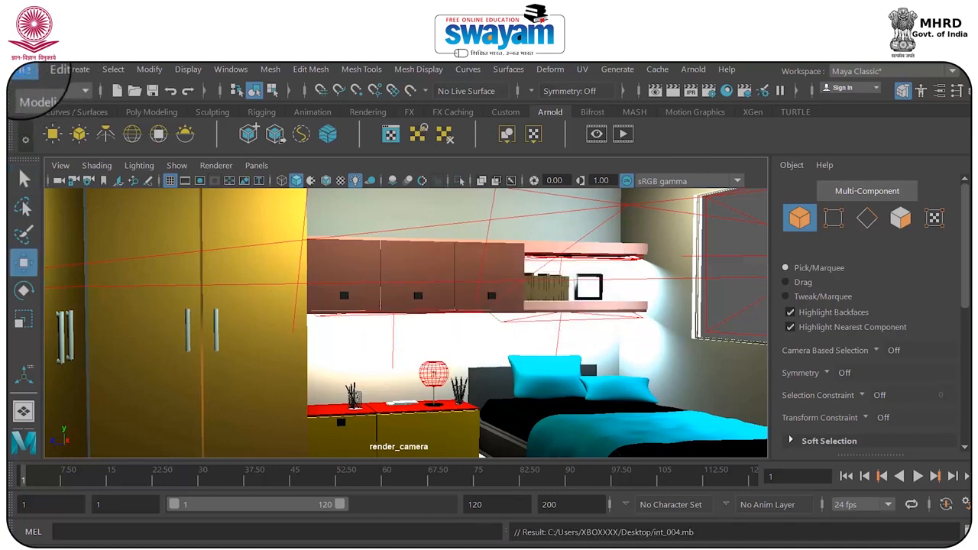
left_click(26, 70)
left_click(65, 114)
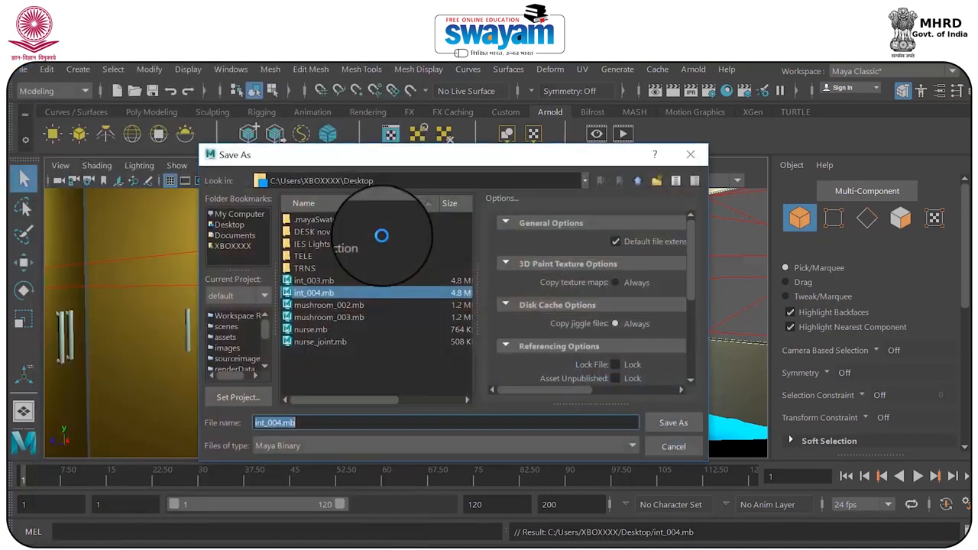
left_click(309, 423)
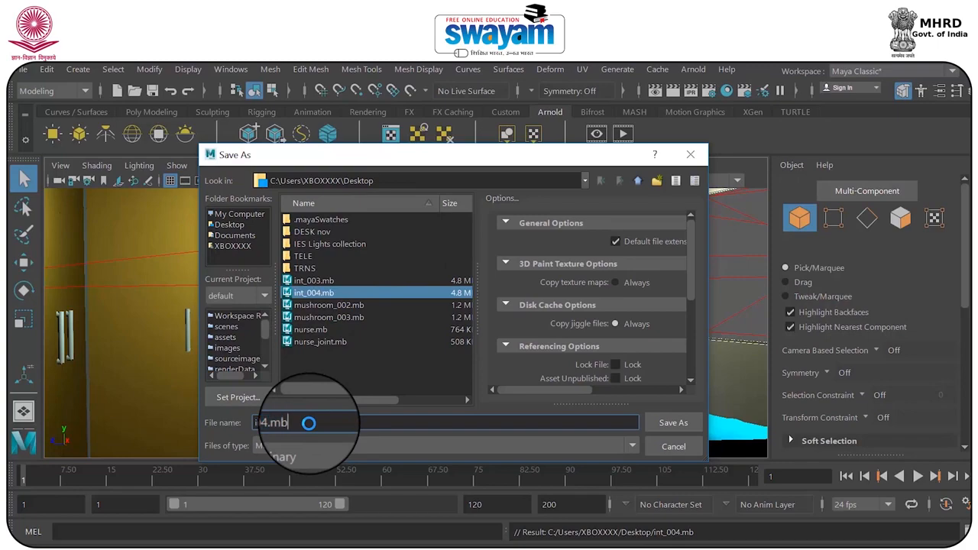
key("BackSpace")
key("BackSpace")
key("BackSpace")
key("BackSpace")
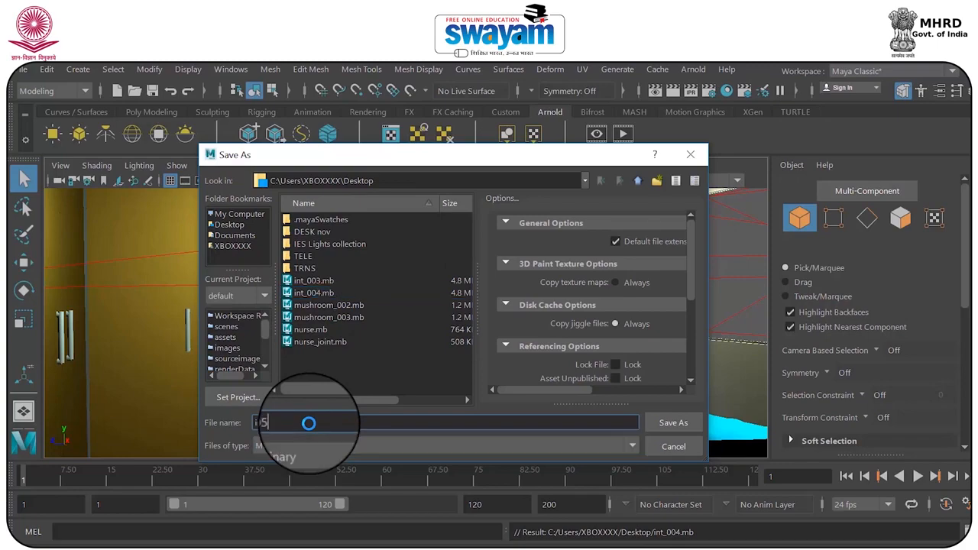
left_click(673, 423)
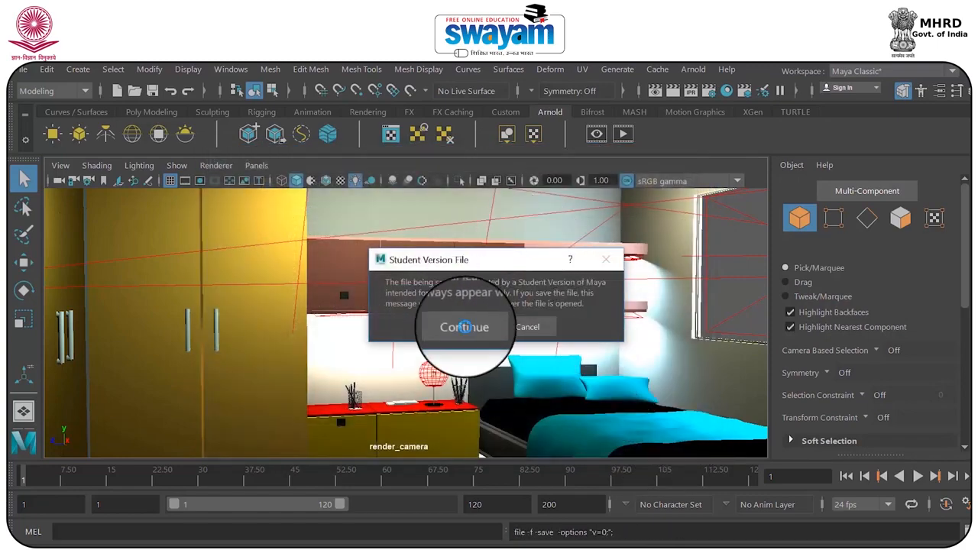
left_click(465, 326)
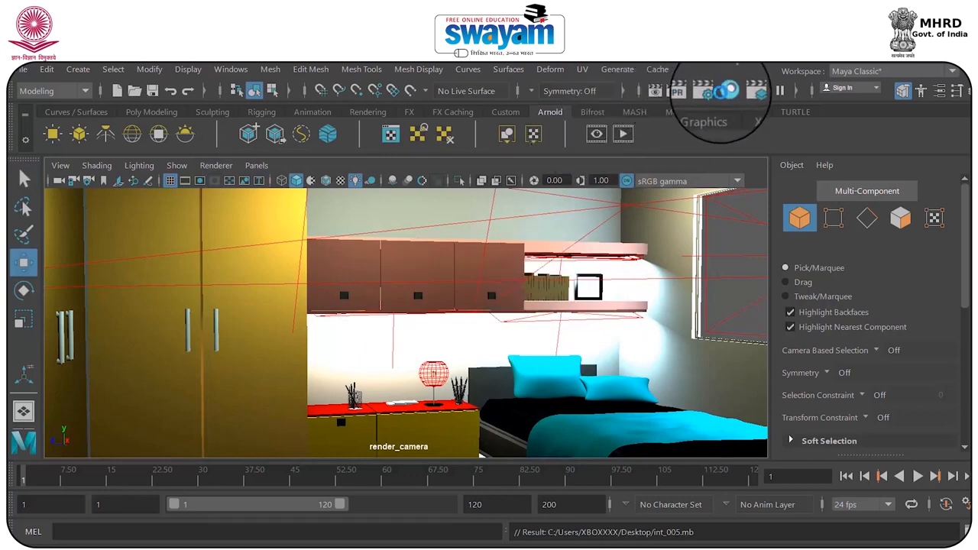
Check the Arnold sampling and ray depth in the render settings and set the output image format to png
left_click(711, 90)
left_click_drag(540, 76, 504, 76)
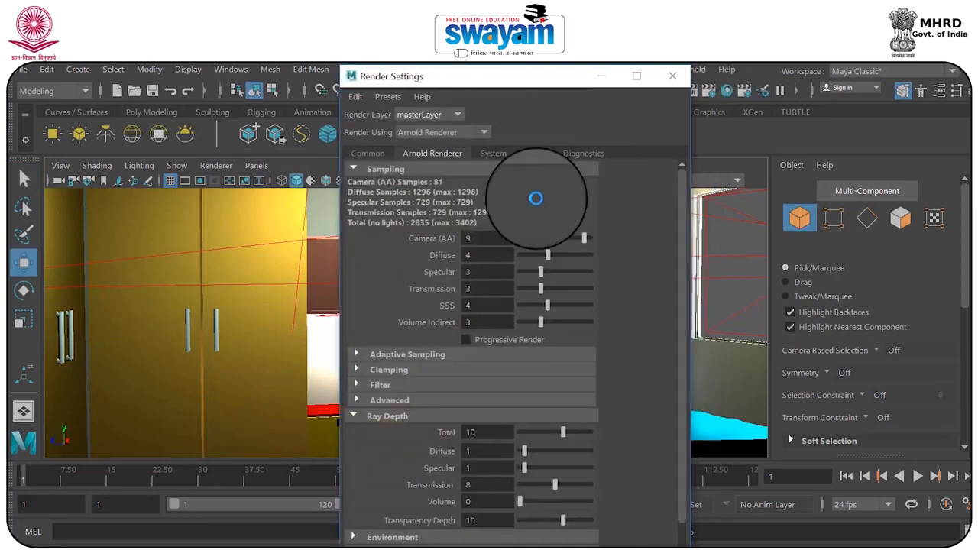
left_click_drag(683, 227, 674, 267)
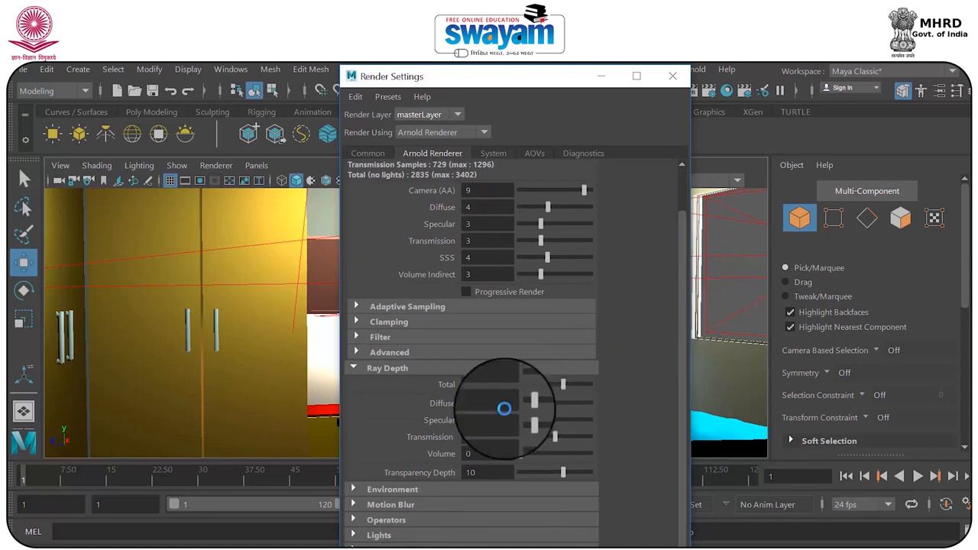
left_click_drag(451, 79, 476, 70)
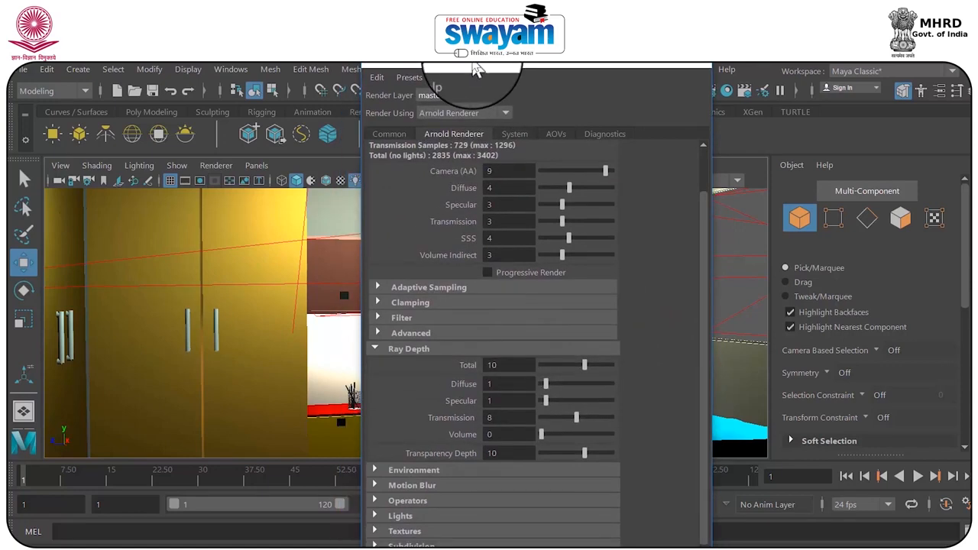
left_click(374, 134)
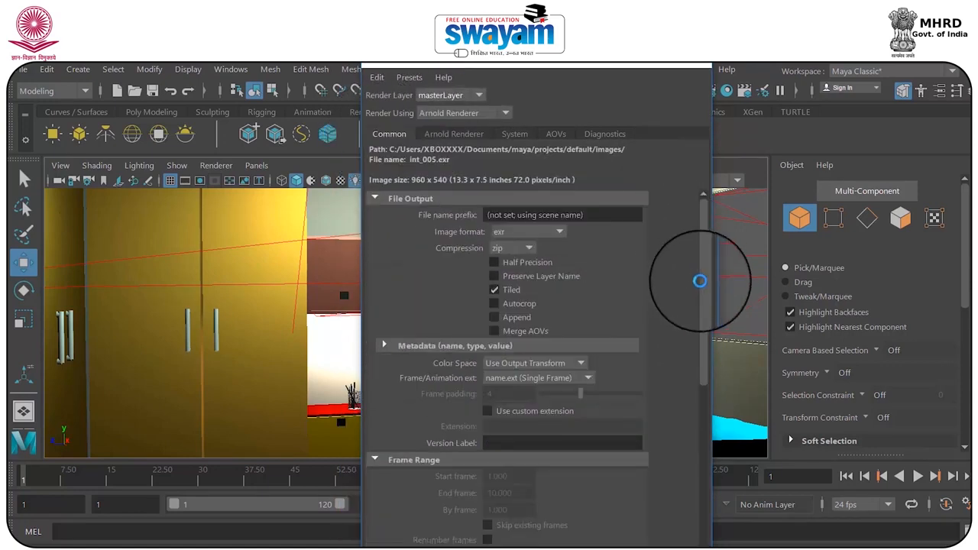
mouse_move(699, 240)
left_mouse_down()
mouse_move(700, 258)
mouse_move(697, 227)
left_mouse_up()
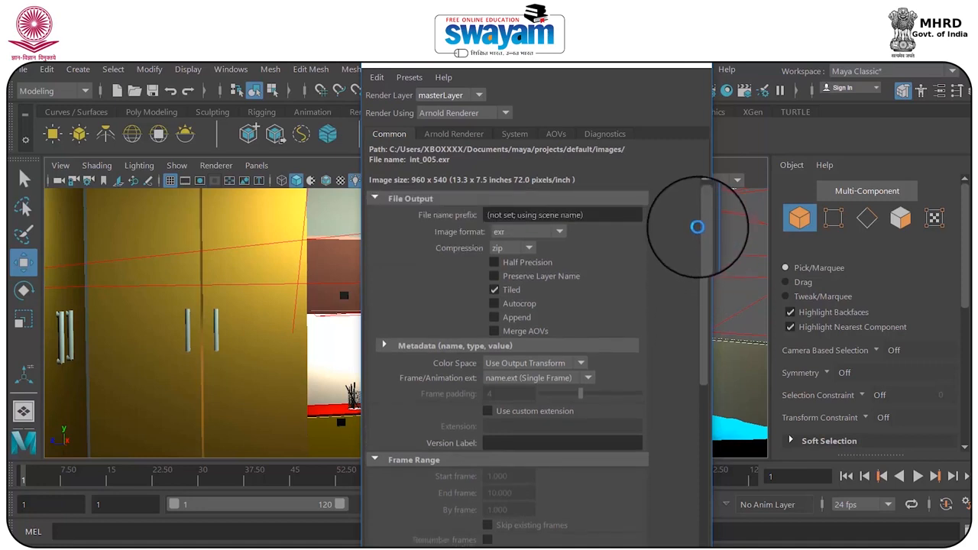
left_click(523, 230)
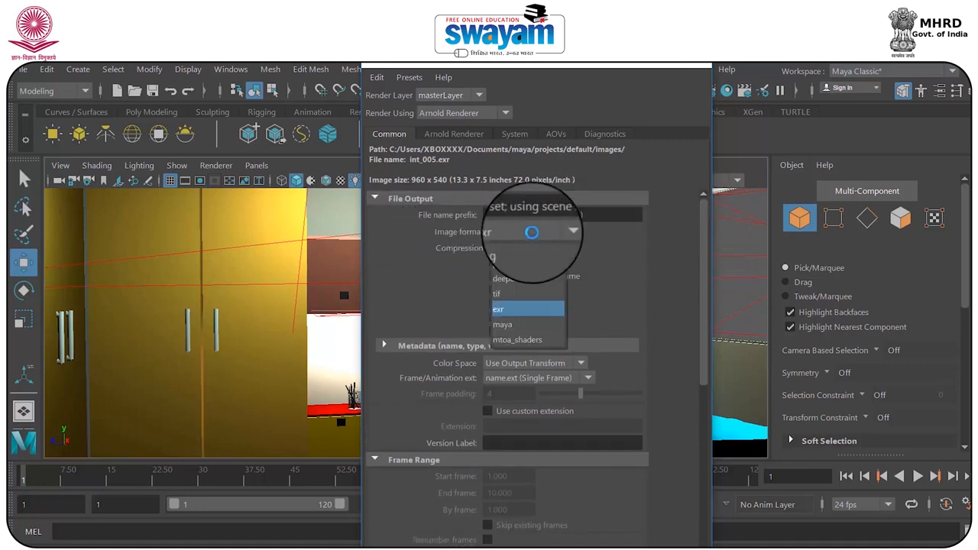
left_click(517, 264)
Set the render's image size to the HD_1080 preset
left_click_drag(694, 240, 690, 382)
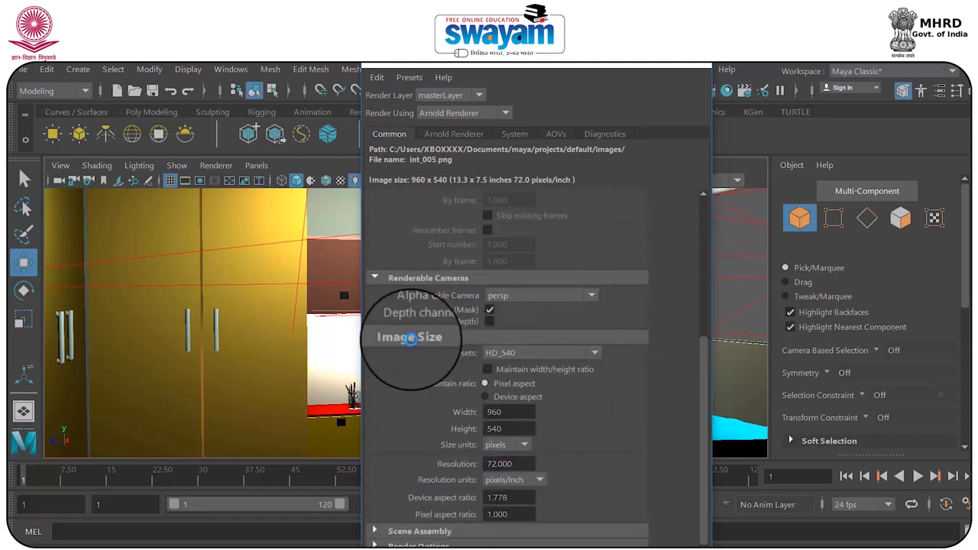
left_click(519, 352)
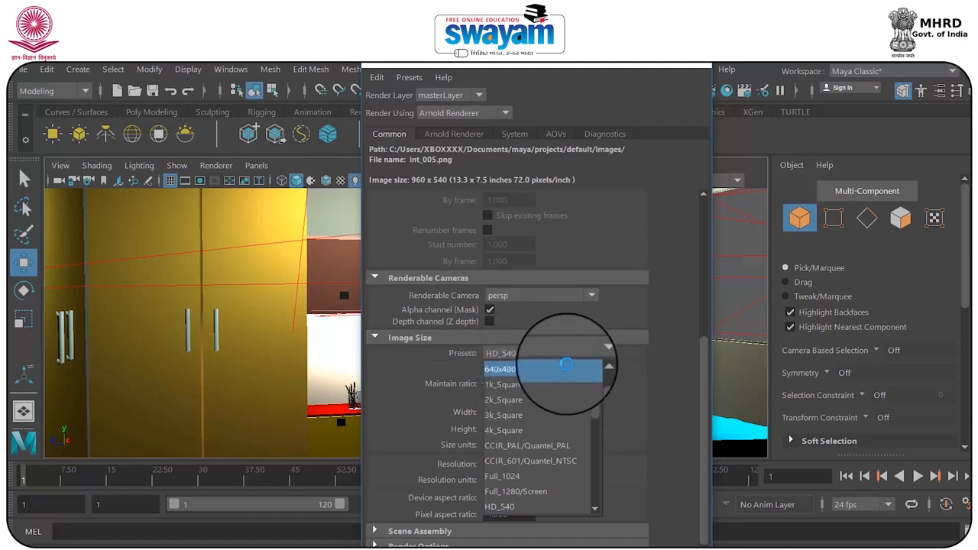
left_click_drag(597, 390, 585, 436)
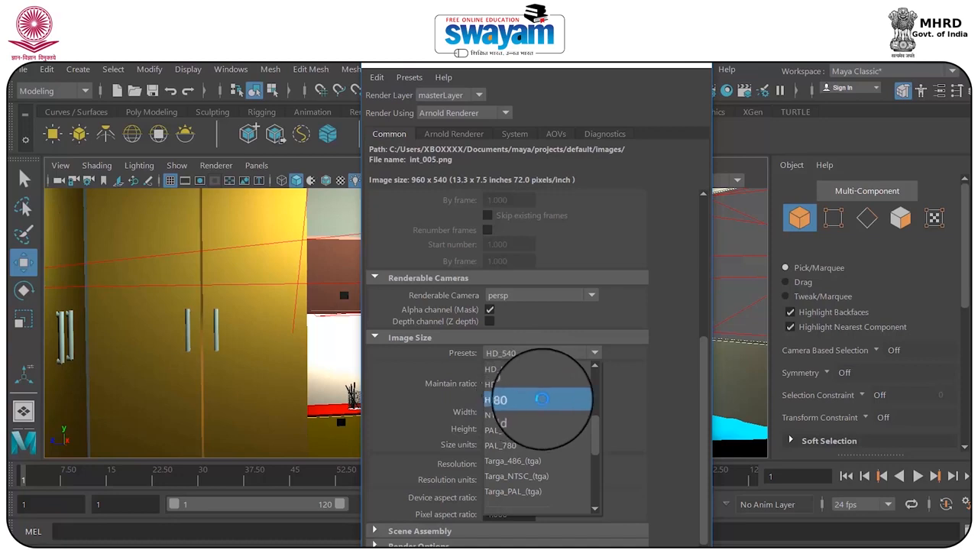
left_click_drag(595, 417, 591, 381)
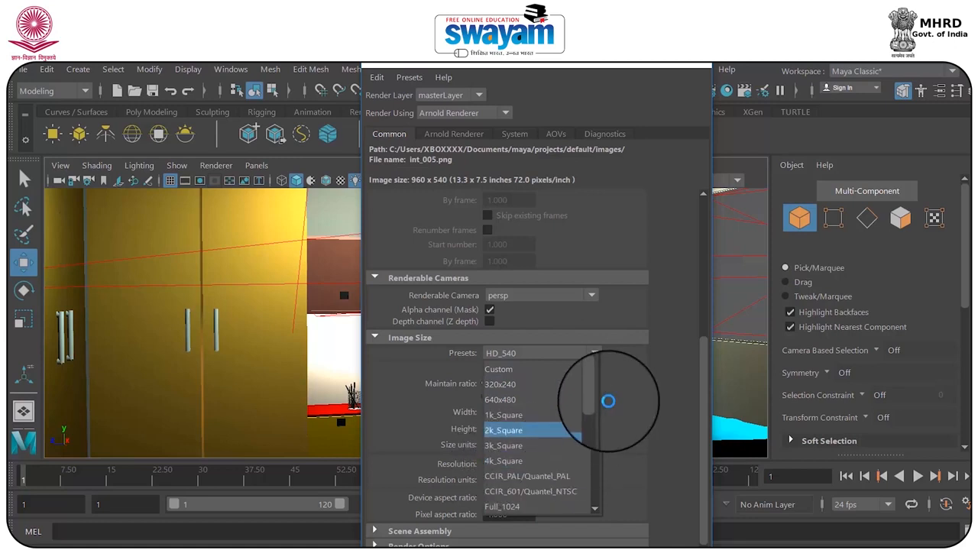
left_click_drag(596, 390, 582, 436)
scroll(565, 421, "up", 3)
left_click(557, 445)
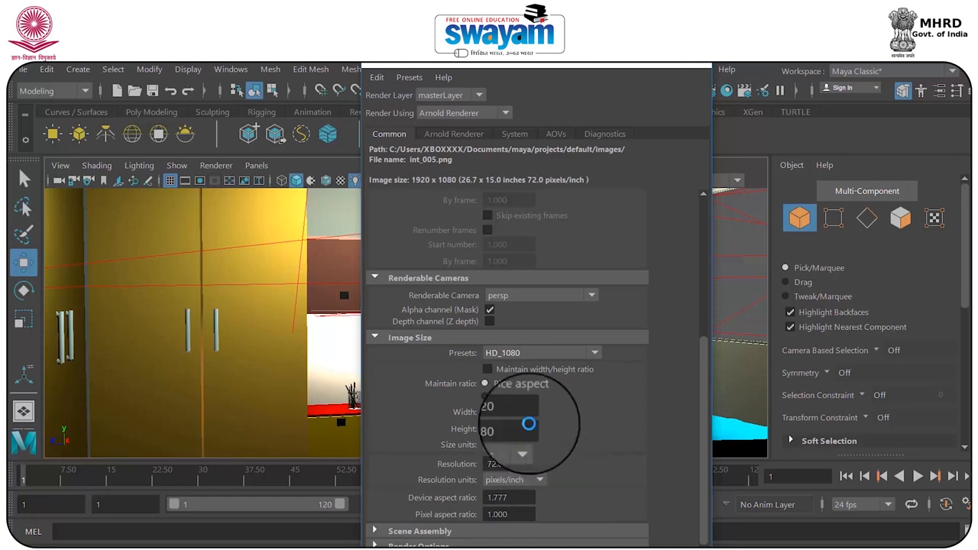
left_click_drag(473, 66, 410, 82)
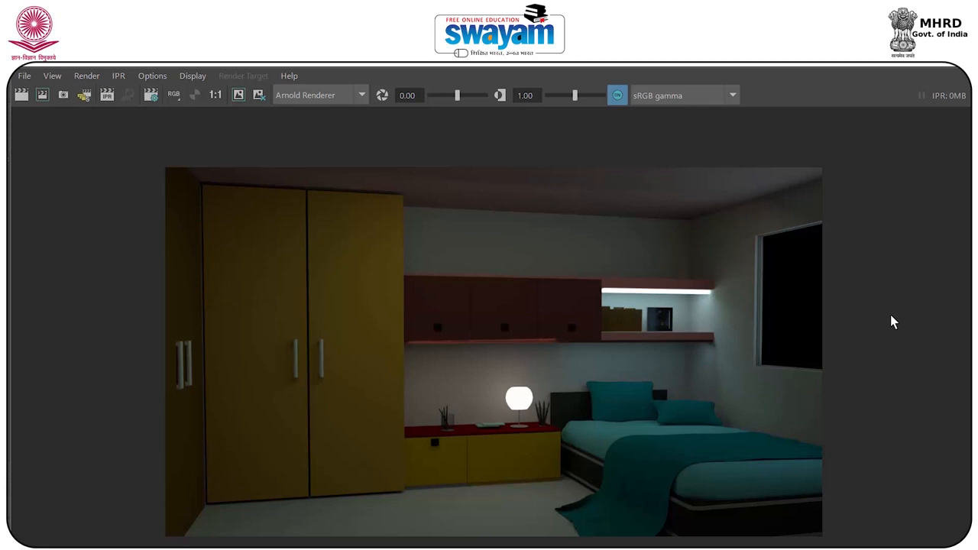
Test a much darker exposure on the finished render, and set its exposure to 0.04 and gamma to 0.97
scroll(748, 284, "up", 5)
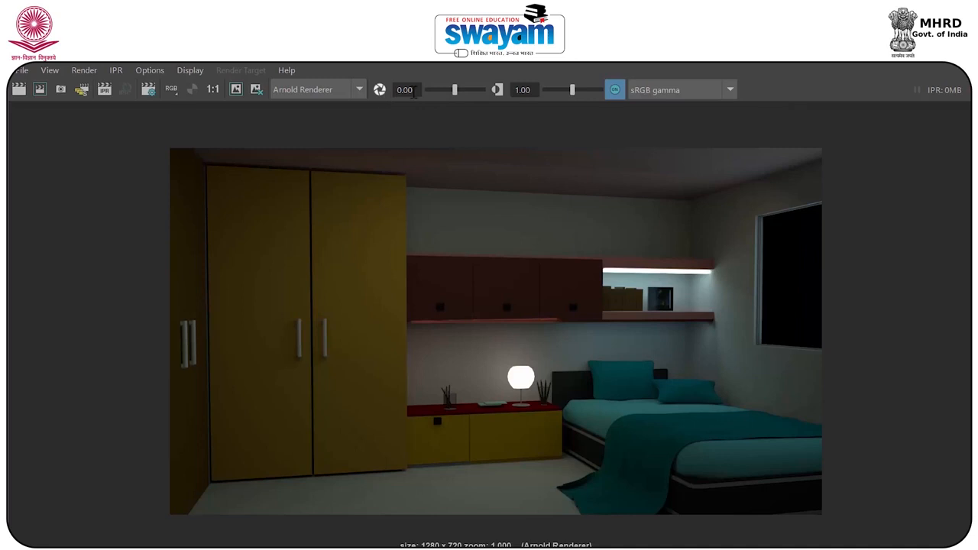
left_click_drag(455, 91, 430, 91)
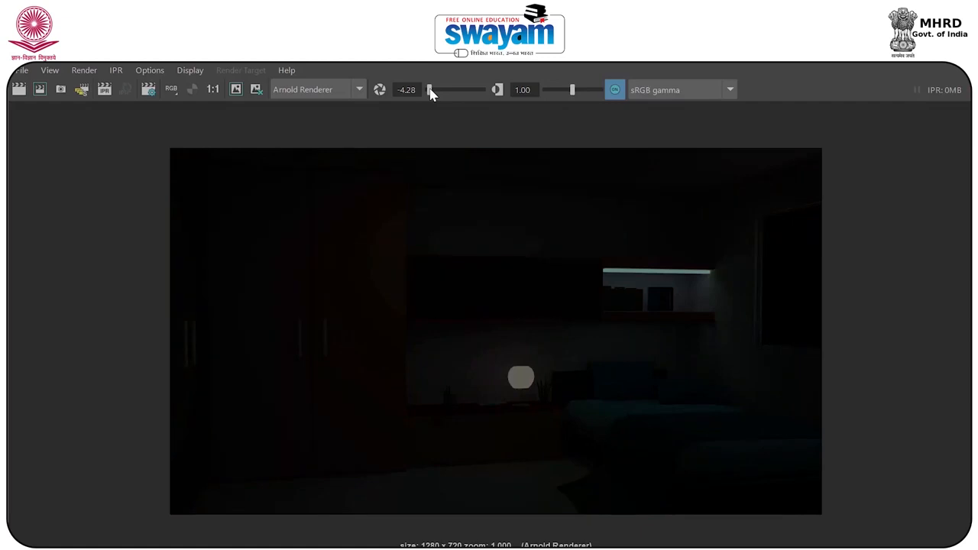
mouse_move(569, 91)
left_mouse_down()
mouse_move(585, 90)
mouse_move(574, 91)
left_mouse_up()
left_click_drag(430, 91, 450, 107)
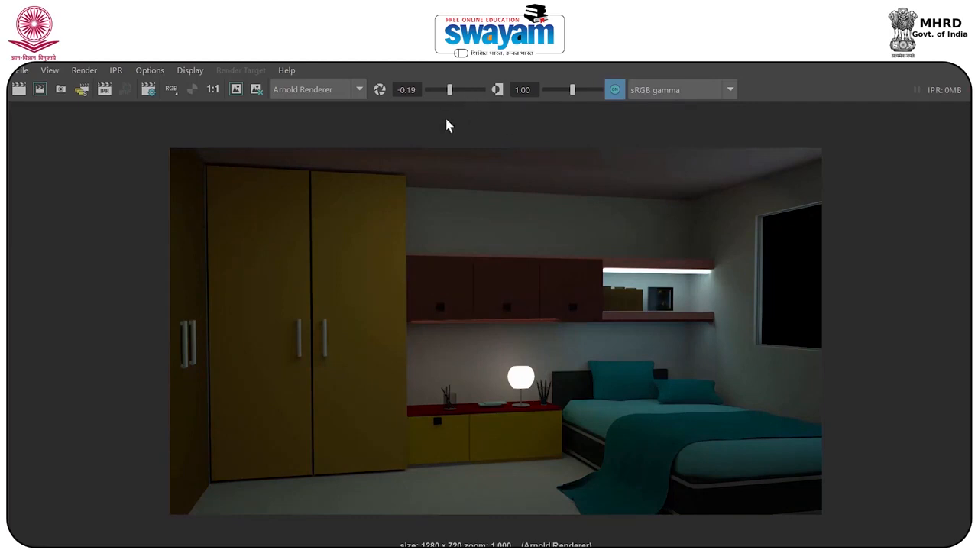
left_click_drag(566, 90, 570, 98)
left_click_drag(449, 91, 456, 95)
mouse_move(453, 91)
left_mouse_down()
mouse_move(433, 91)
mouse_move(462, 94)
mouse_move(457, 237)
mouse_move(469, 411)
mouse_move(483, 291)
mouse_move(475, 122)
mouse_move(458, 74)
left_mouse_up()
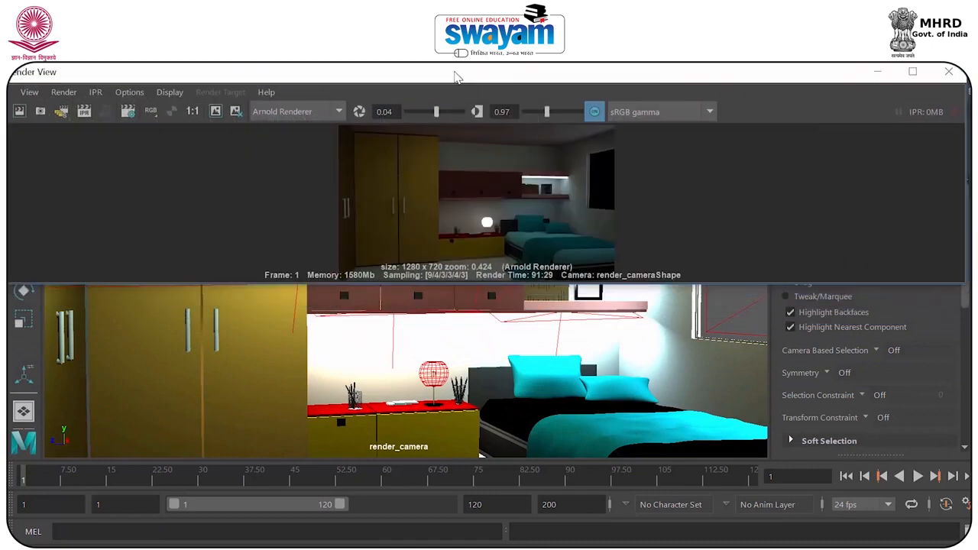
Shrink the Render View window beside the camera viewport to compare the render with the scene, and maximize it again
left_click_drag(965, 195, 323, 153)
left_click_drag(191, 76, 801, 233)
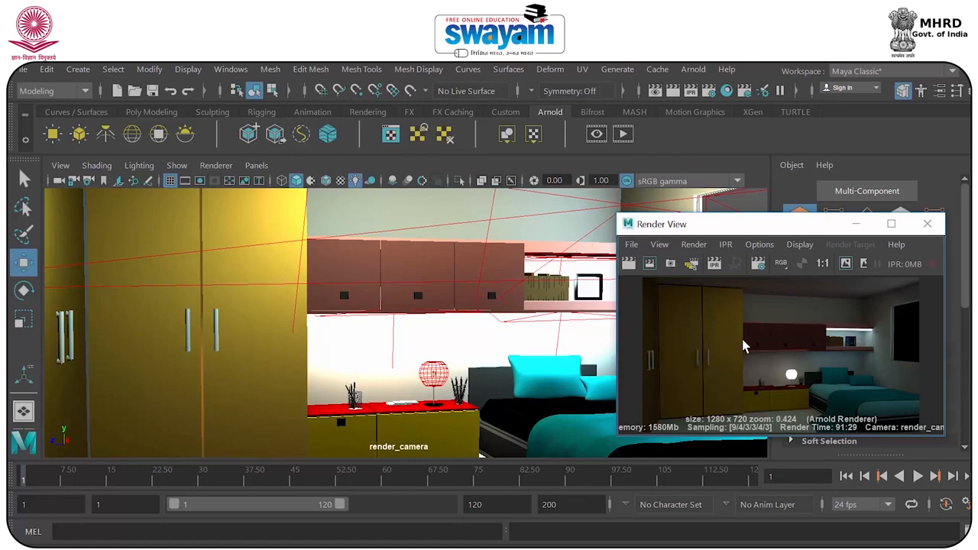
left_click_drag(759, 235, 756, 206)
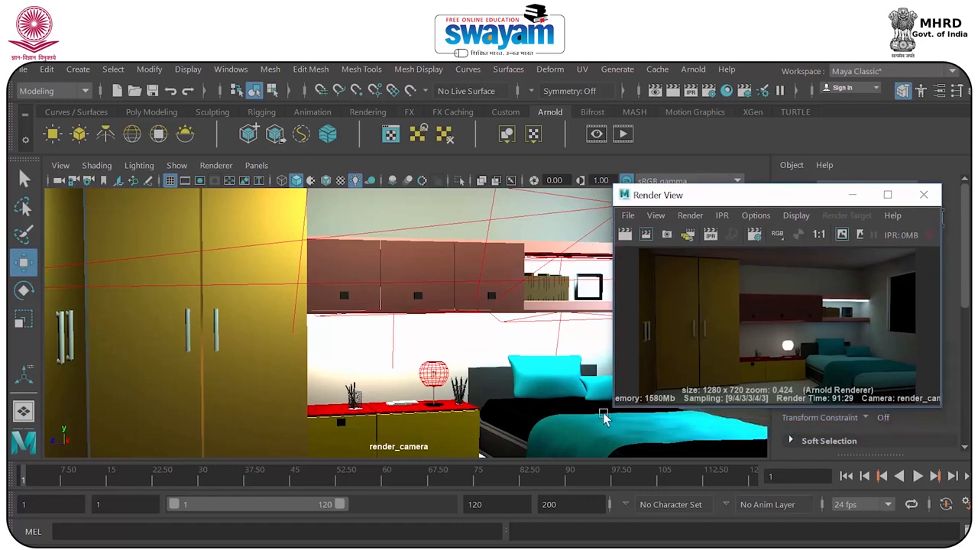
left_click_drag(615, 409, 545, 443)
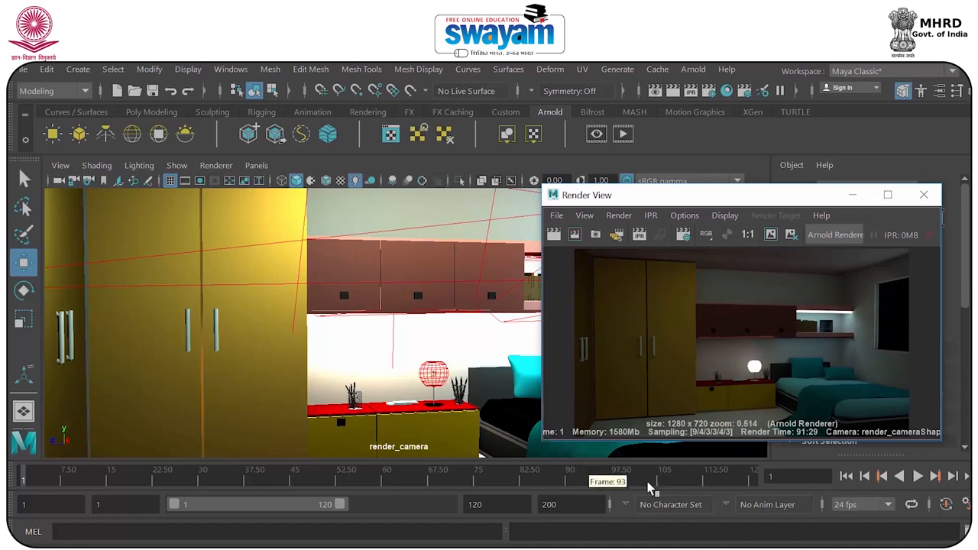
left_click(888, 194)
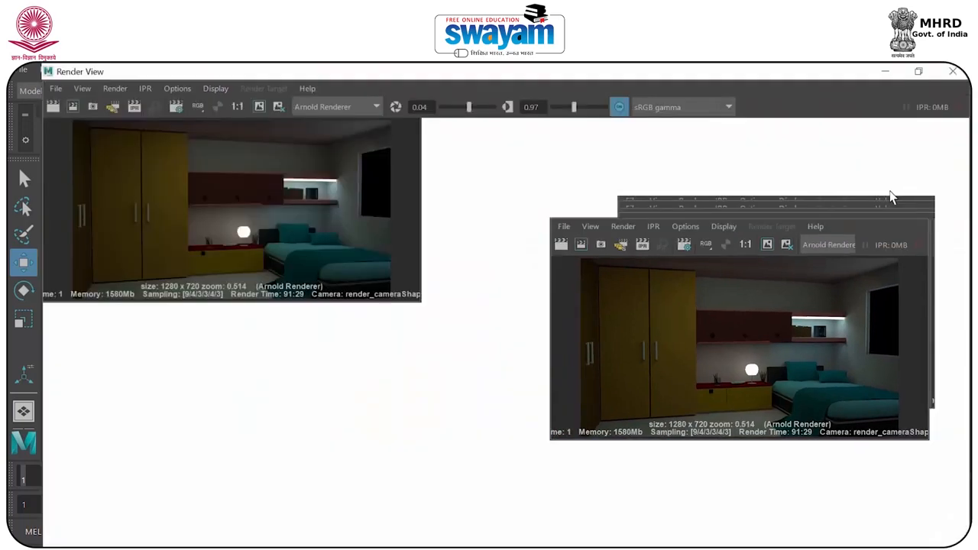